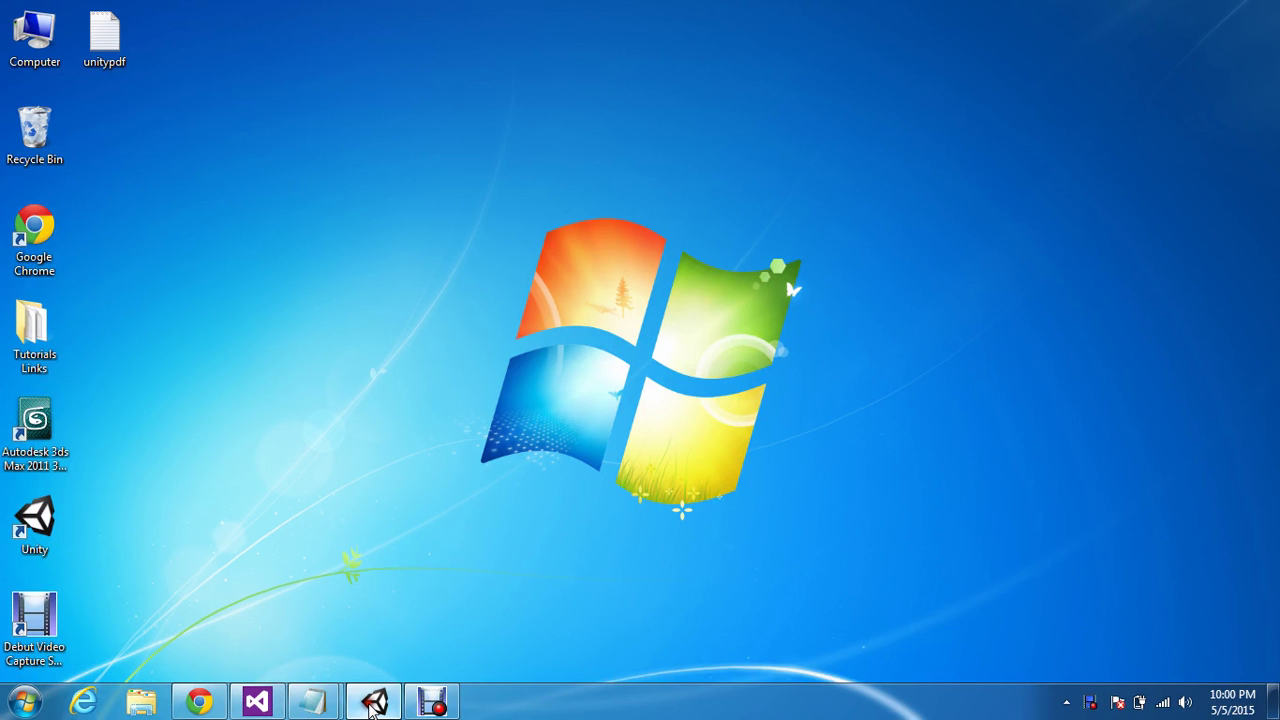
# Restore the Unity editor and orbit the Scene view to look down on the capsule and wall.
pyautogui.click(372, 705)
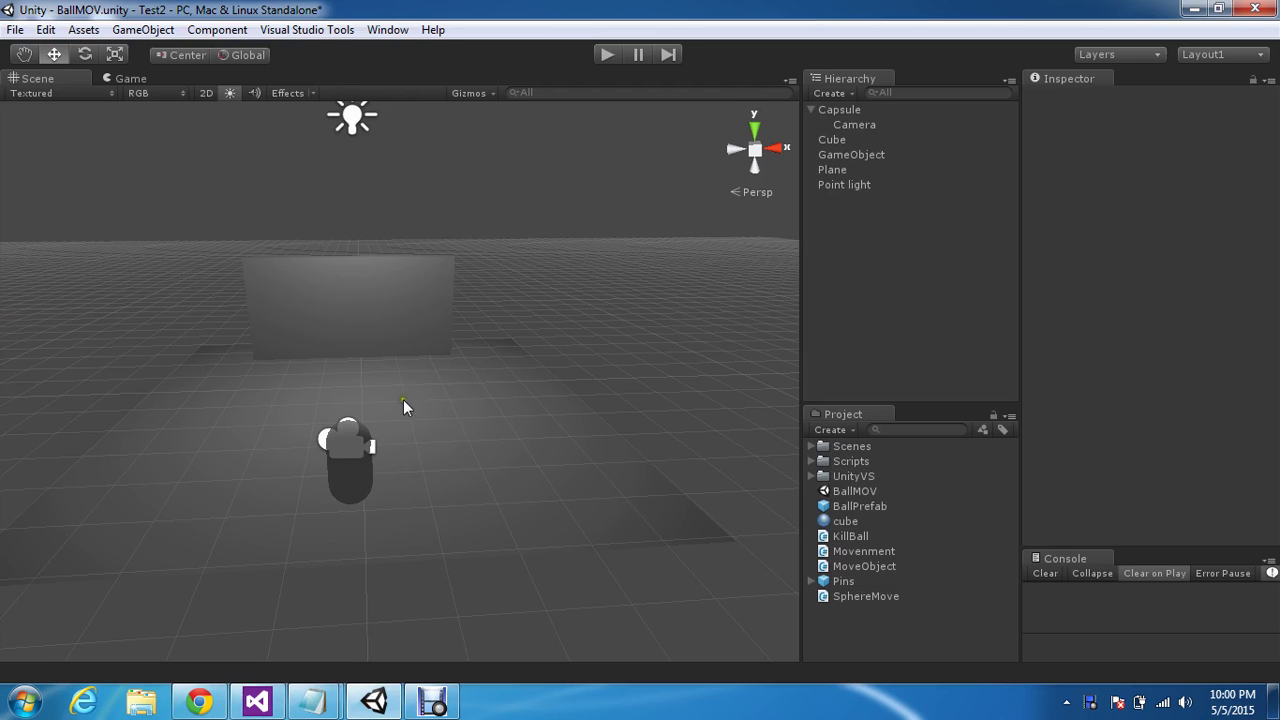
pyautogui.moveTo(486, 289)
pyautogui.keyDown('alt'); pyautogui.mouseDown()
pyautogui.moveTo(523, 312)
pyautogui.moveTo(470, 329)
pyautogui.moveTo(460, 347)
pyautogui.mouseUp(); pyautogui.keyUp('alt')
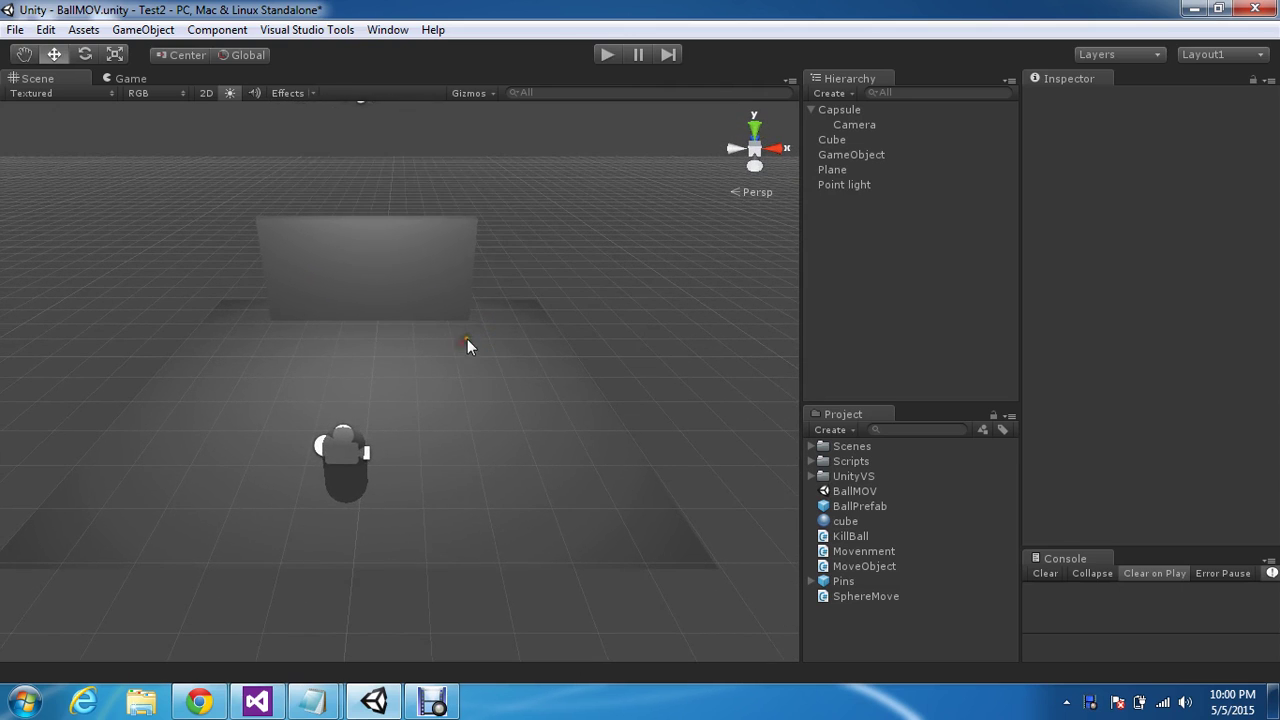
pyautogui.click(601, 56)
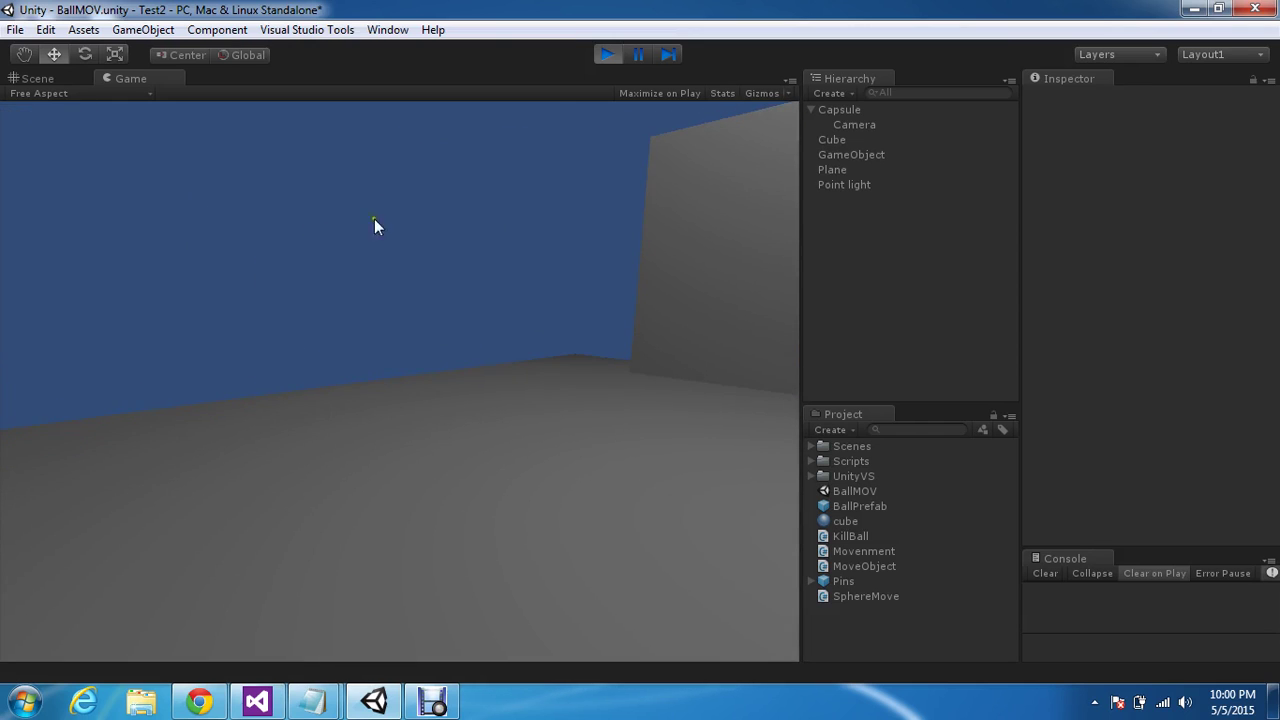
pyautogui.click(605, 53)
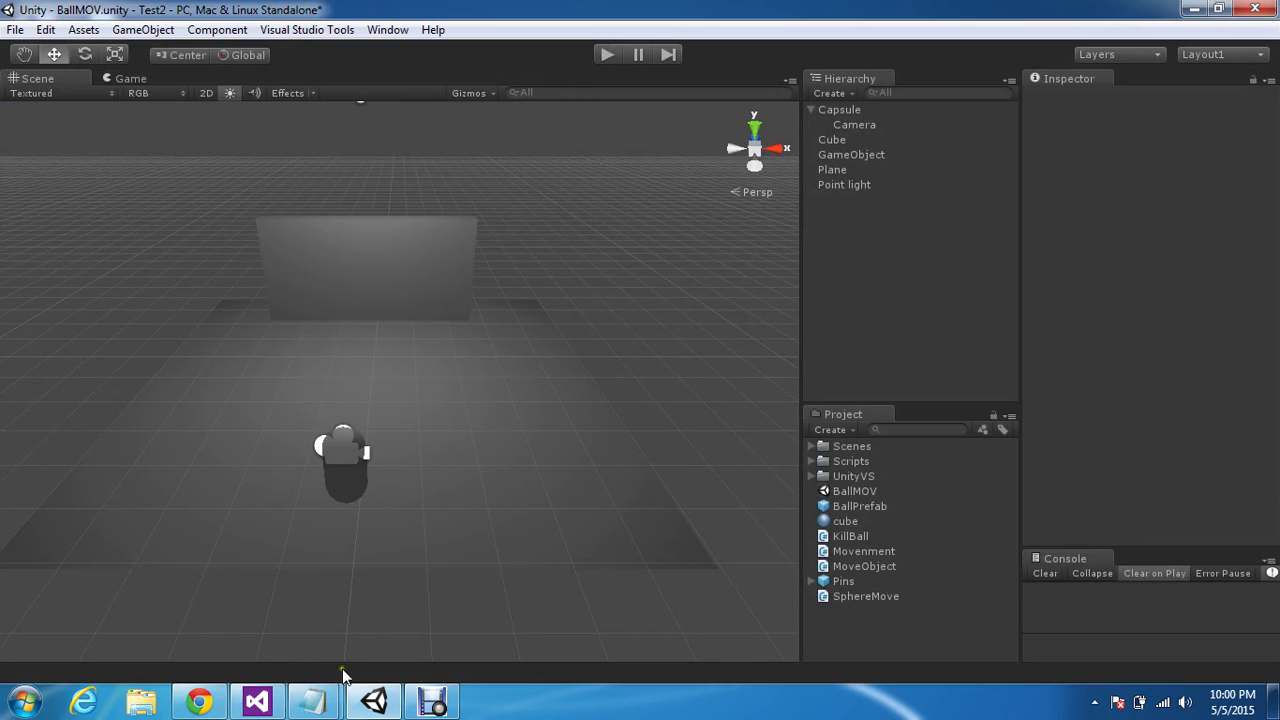
# Switch from Unity to SphereMove.cs in Visual Studio and click into the commented-out position line.
pyautogui.click(374, 703)
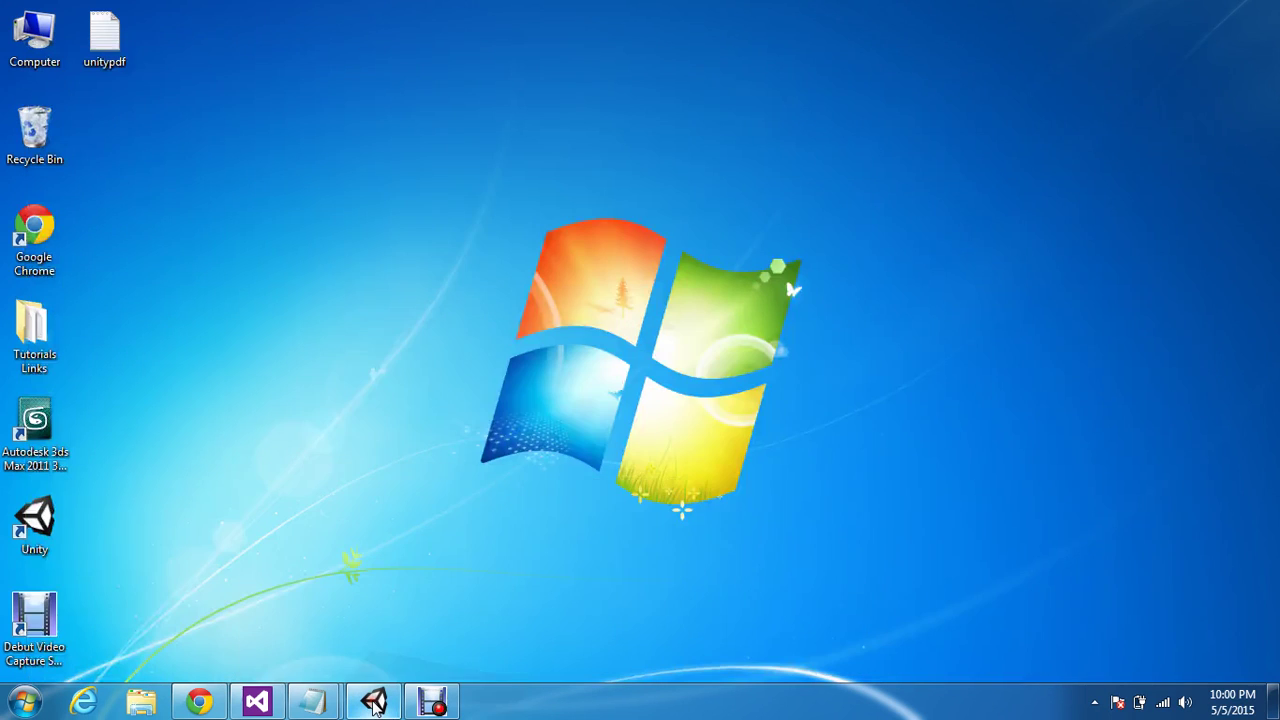
pyautogui.click(257, 703)
pyautogui.click(280, 400)
pyautogui.click(229, 338)
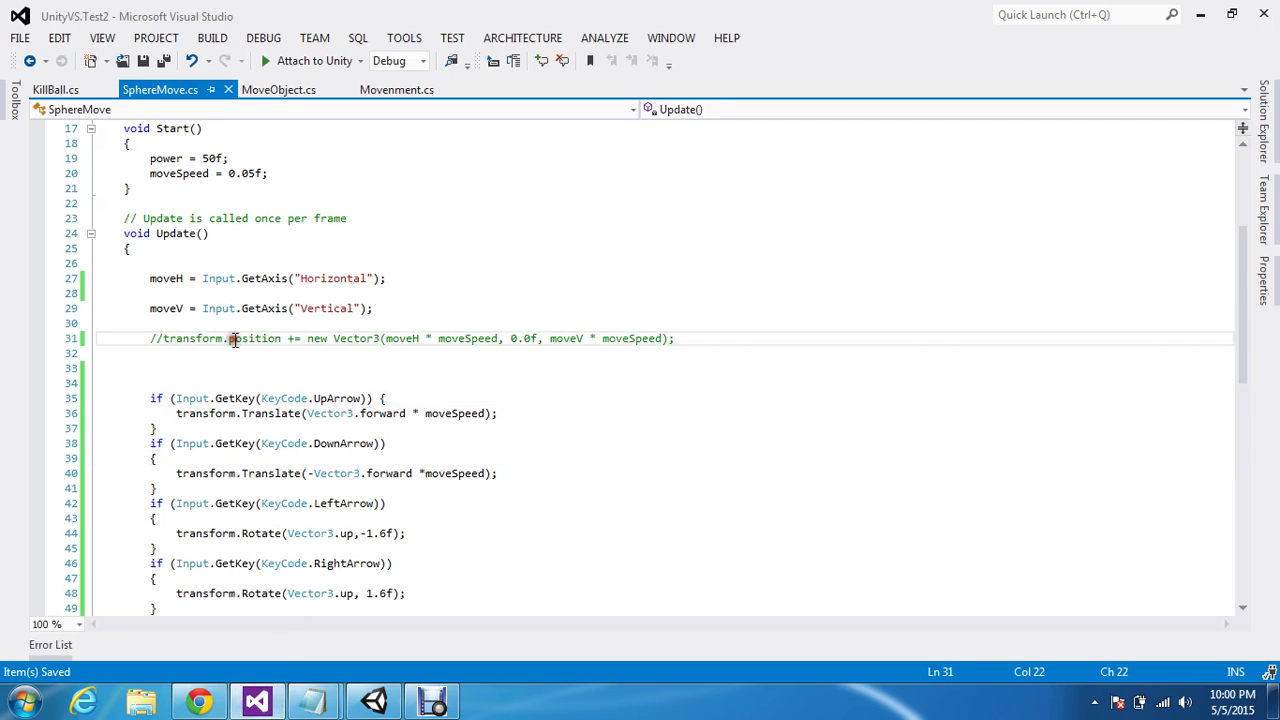
# Scroll down to Update and highlight the four arrow-key GetKey if-blocks.
pyautogui.scroll(-1, 243, 397)
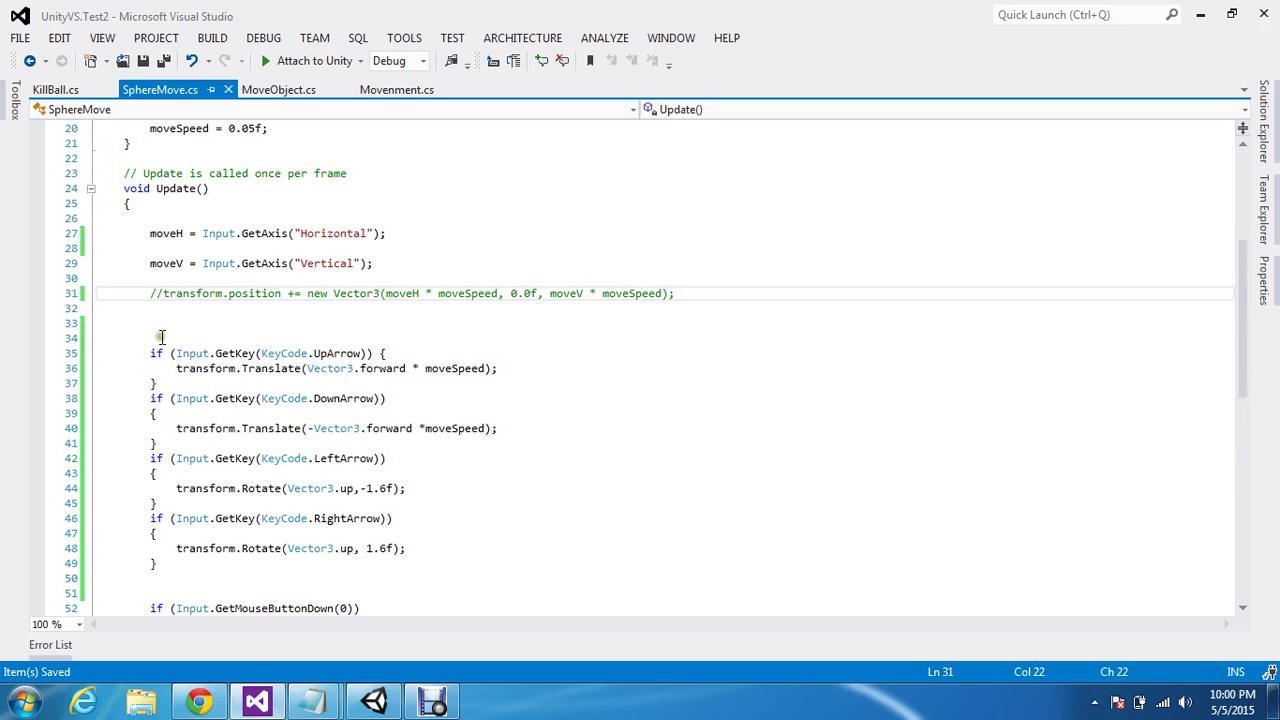
pyautogui.scroll(-1, 160, 341)
pyautogui.moveTo(146, 308); pyautogui.dragTo(215, 530)
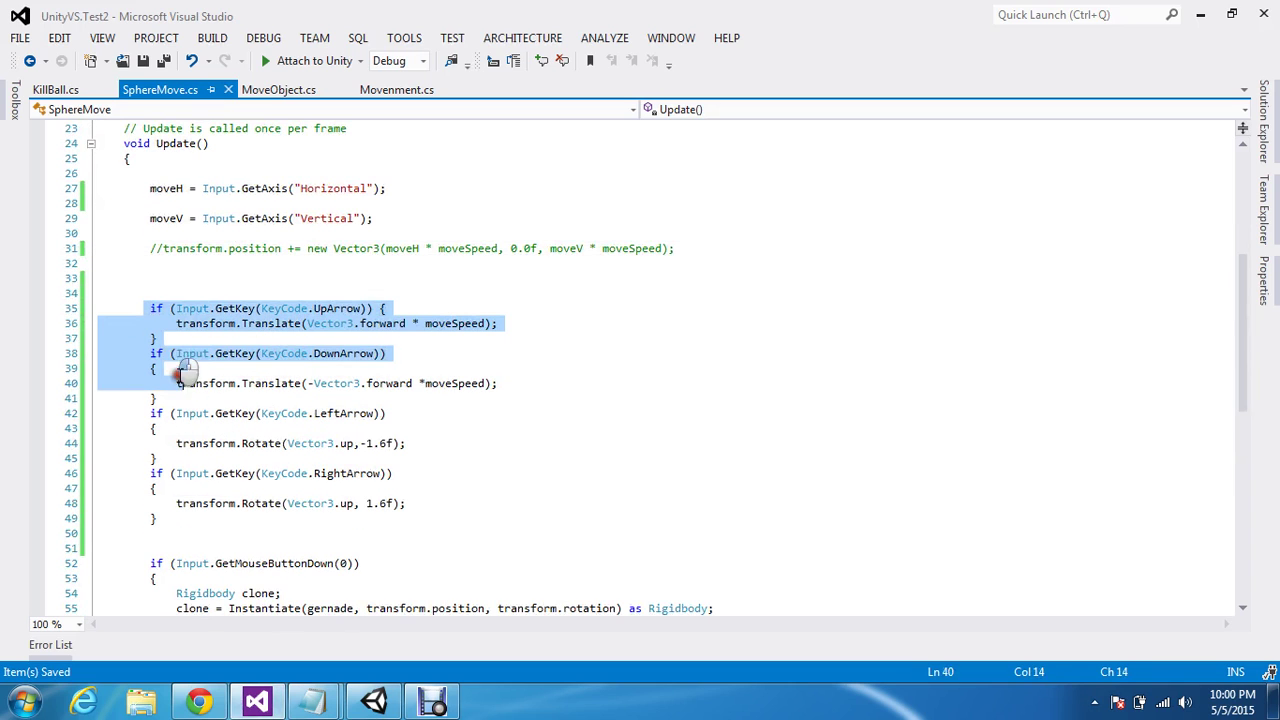
pyautogui.click(222, 527)
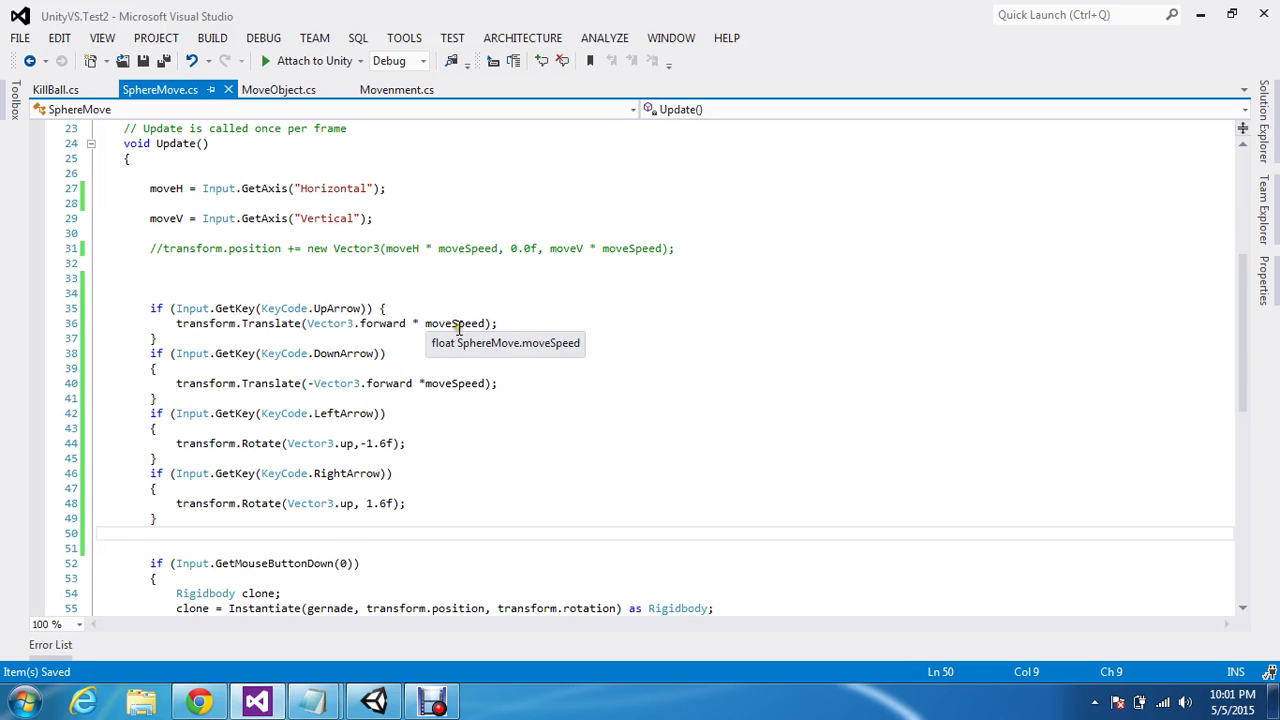
# Check Quick Info for Translate, Rotate and Vector3.up, then place the caret before the left-arrow 1.6f angle.
pyautogui.click(514, 234)
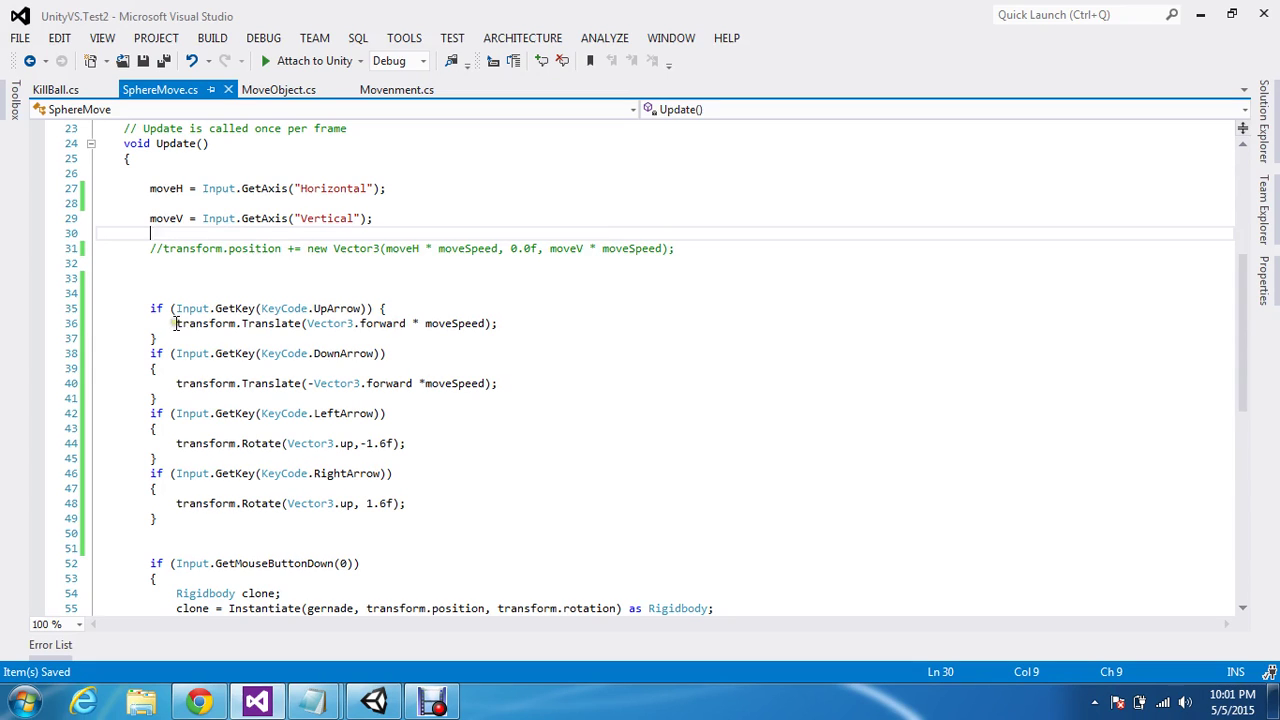
pyautogui.moveTo(271, 326)
pyautogui.moveTo(261, 444)
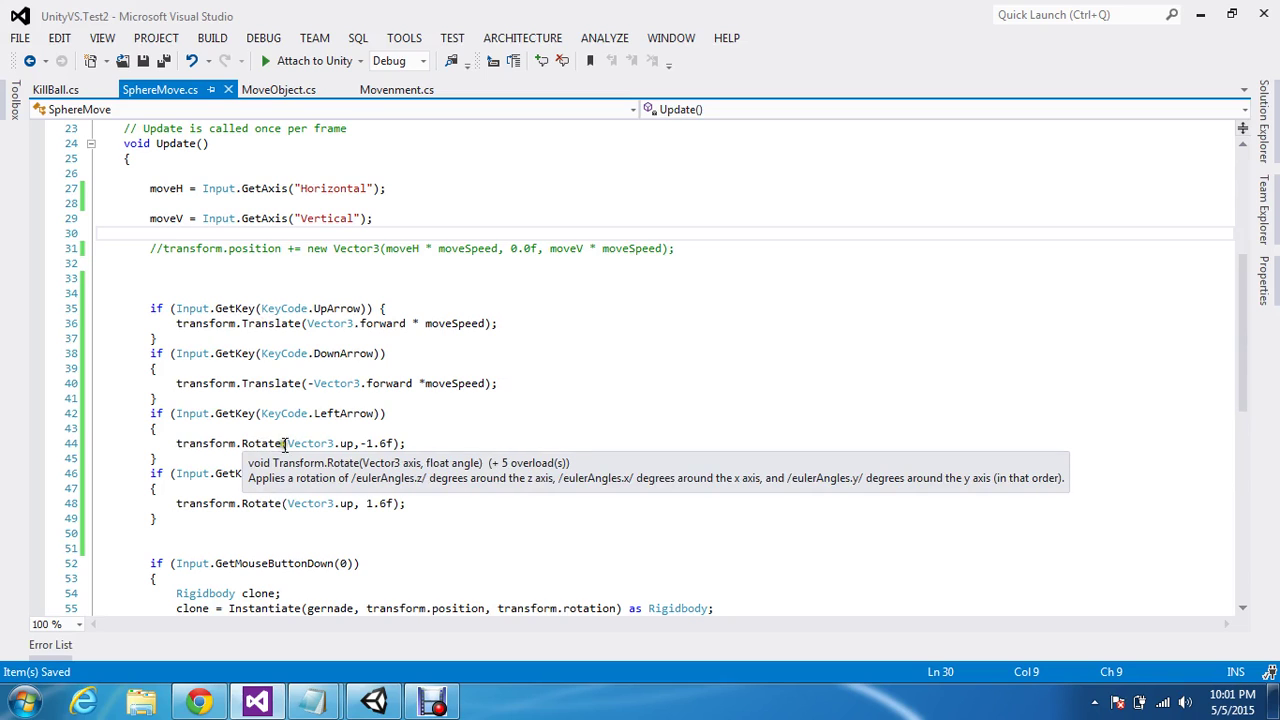
pyautogui.moveTo(344, 442)
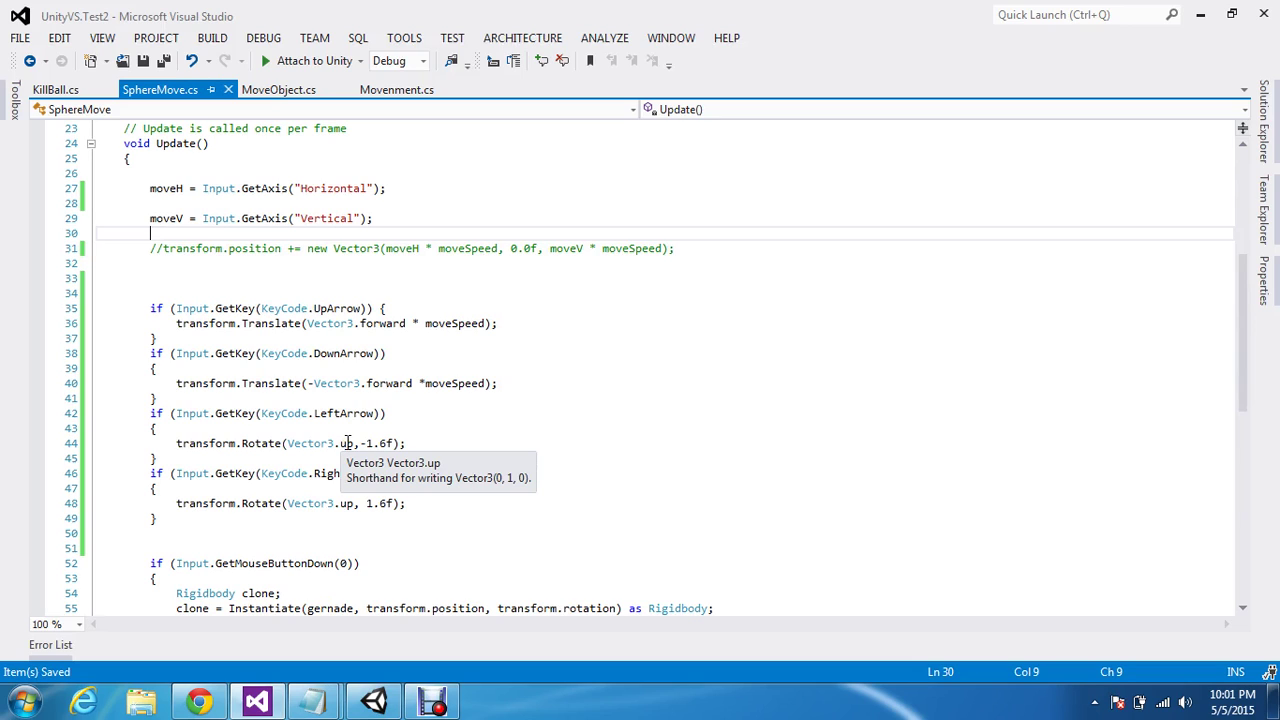
pyautogui.click(364, 443)
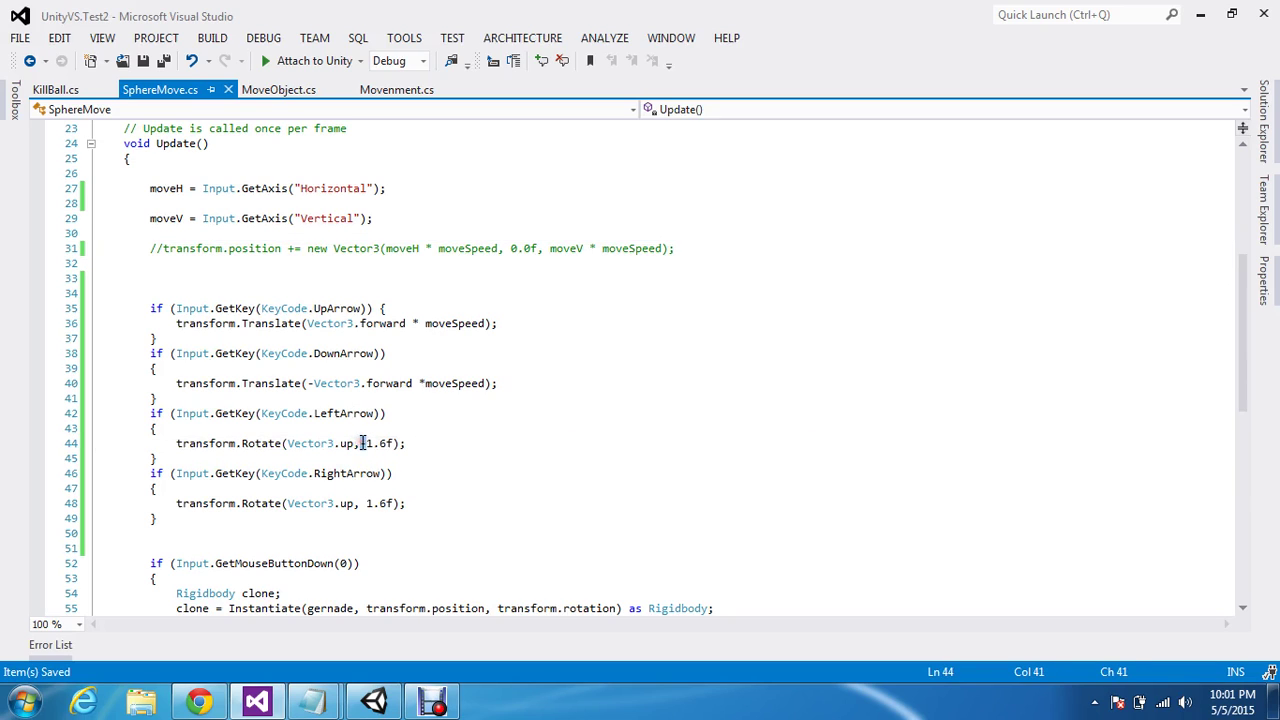
pyautogui.click(364, 448)
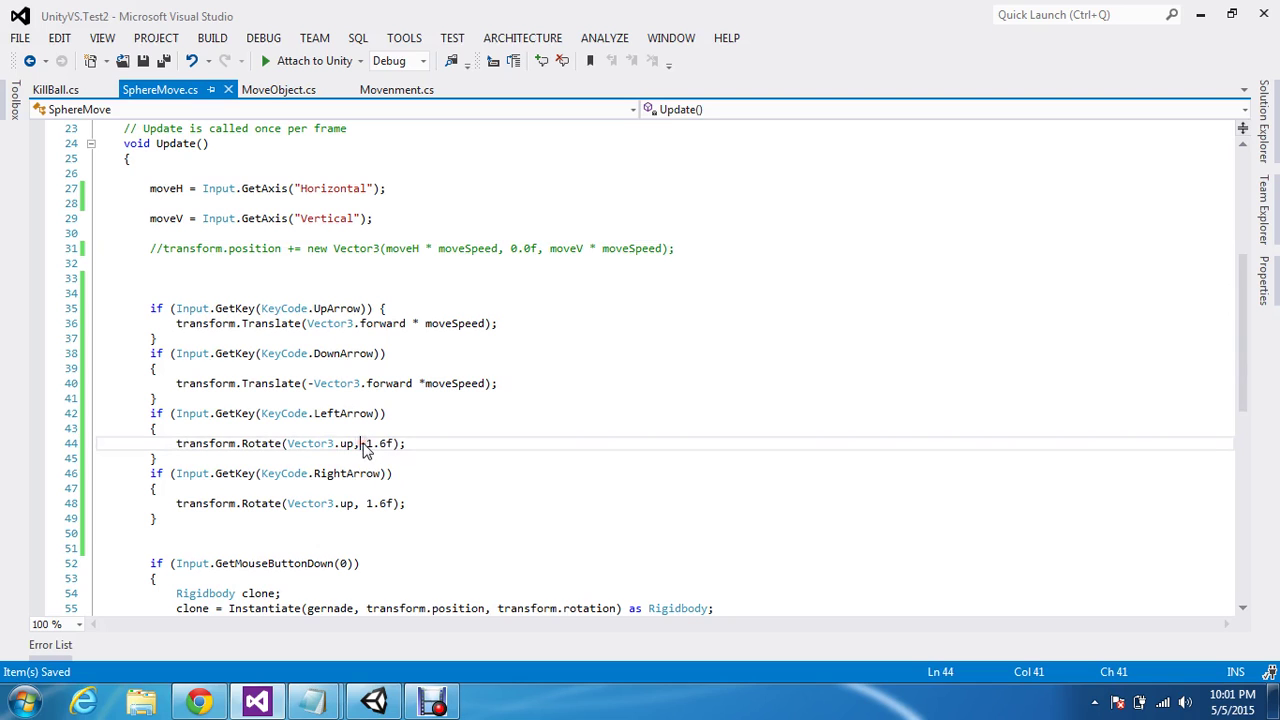
pyautogui.click(366, 446)
# In Unity, select the capsule's Camera and rotate it slightly about its vertical axis.
pyautogui.click(372, 700)
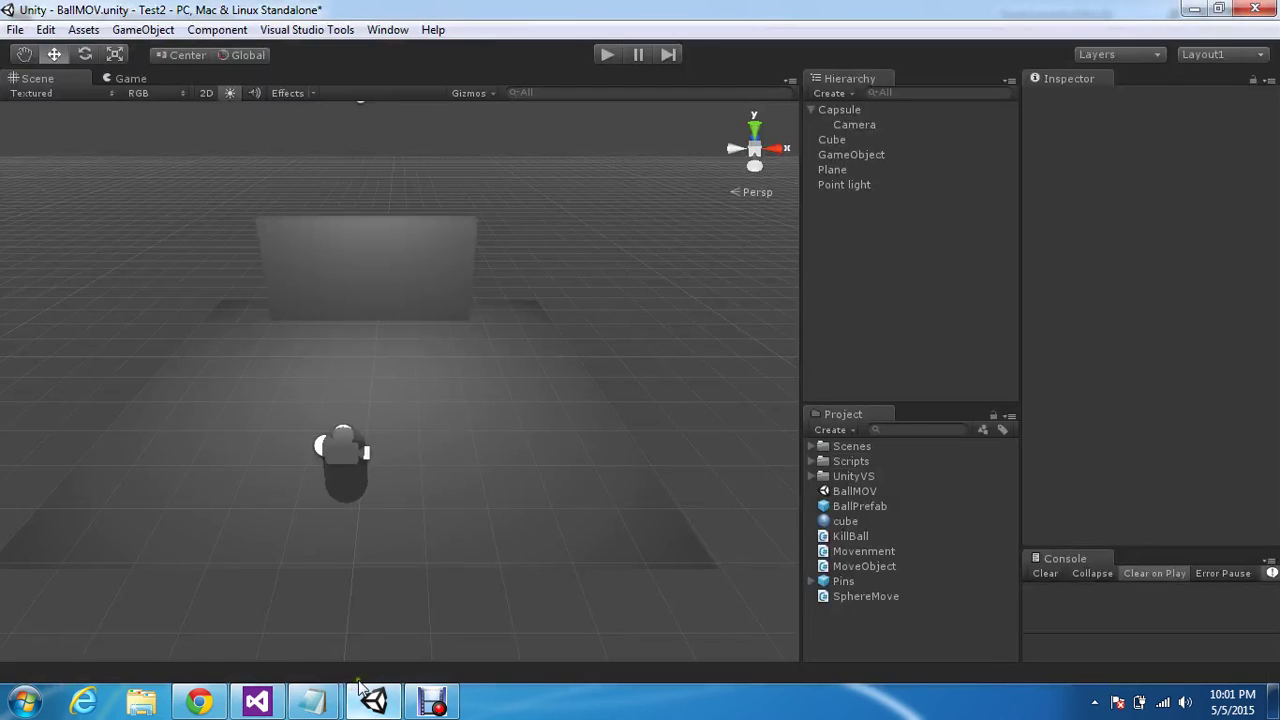
pyautogui.click(350, 453)
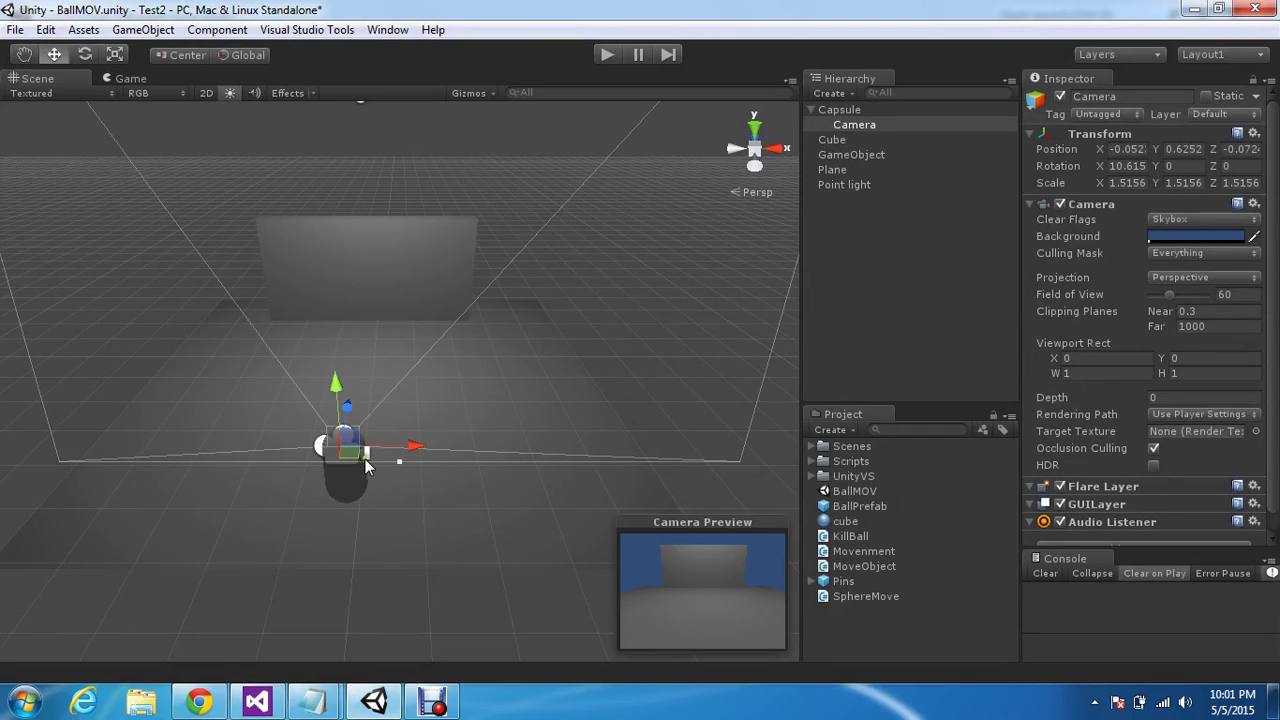
pyautogui.press('e')
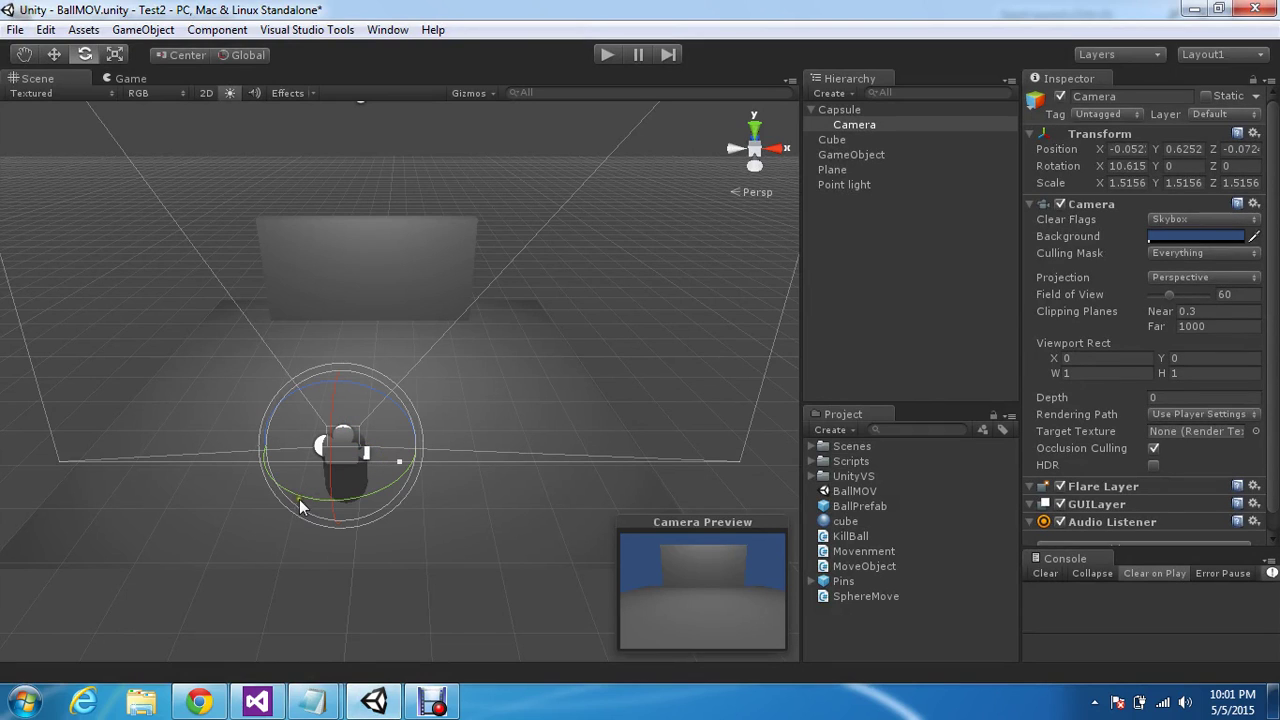
pyautogui.moveTo(298, 502)
pyautogui.mouseDown()
pyautogui.moveTo(345, 500)
pyautogui.moveTo(278, 488)
pyautogui.moveTo(298, 488)
pyautogui.mouseUp()
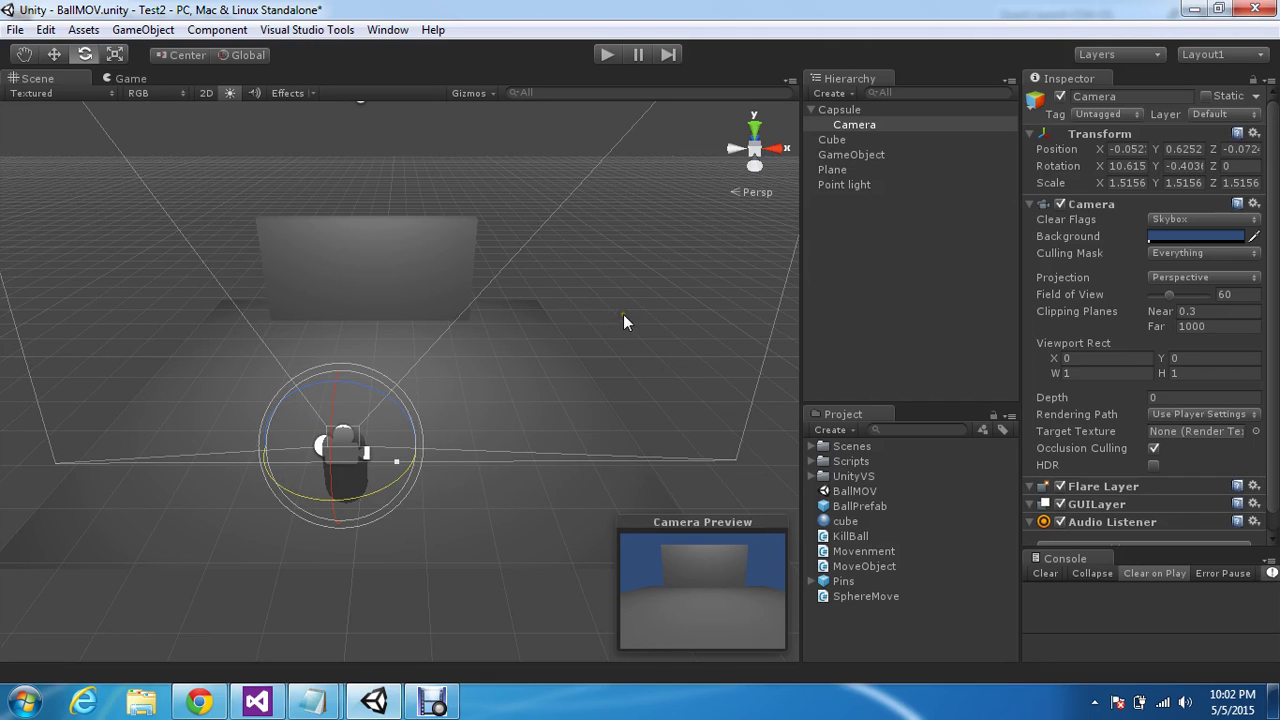
# Select the Capsule to inspect its components, then return to SphereMove.cs in Visual Studio.
pyautogui.click(291, 548)
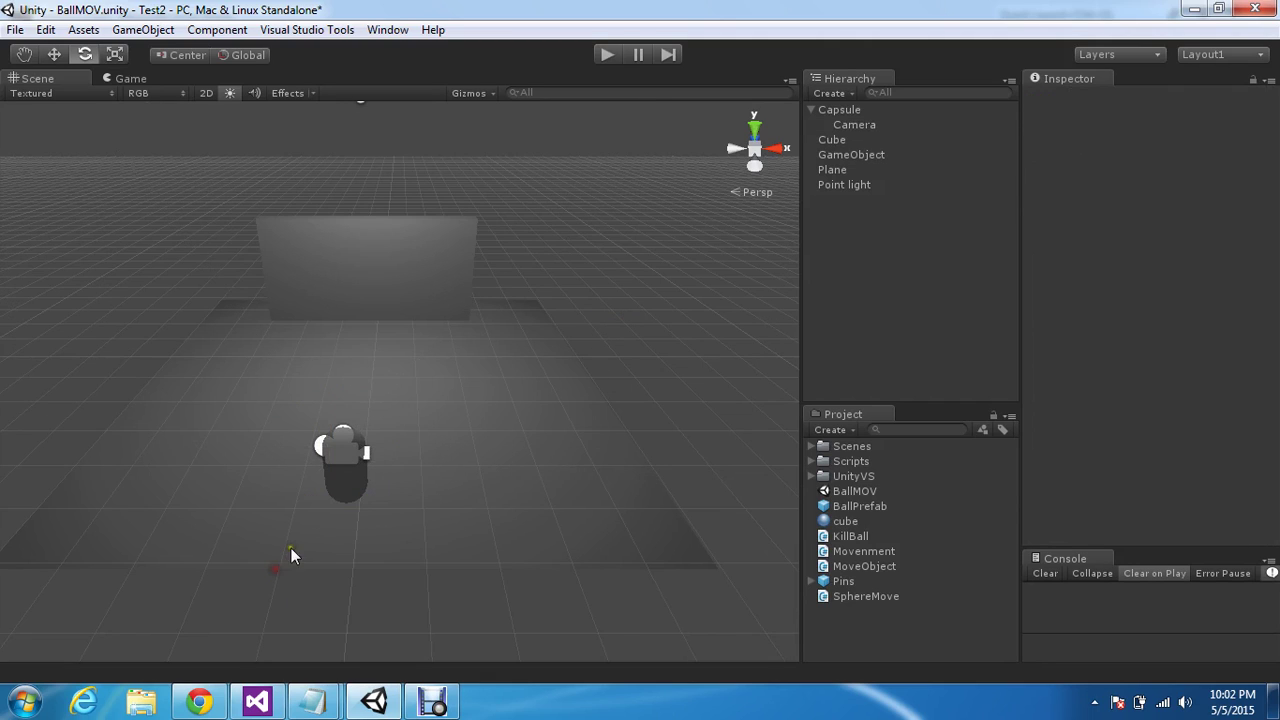
pyautogui.click(336, 485)
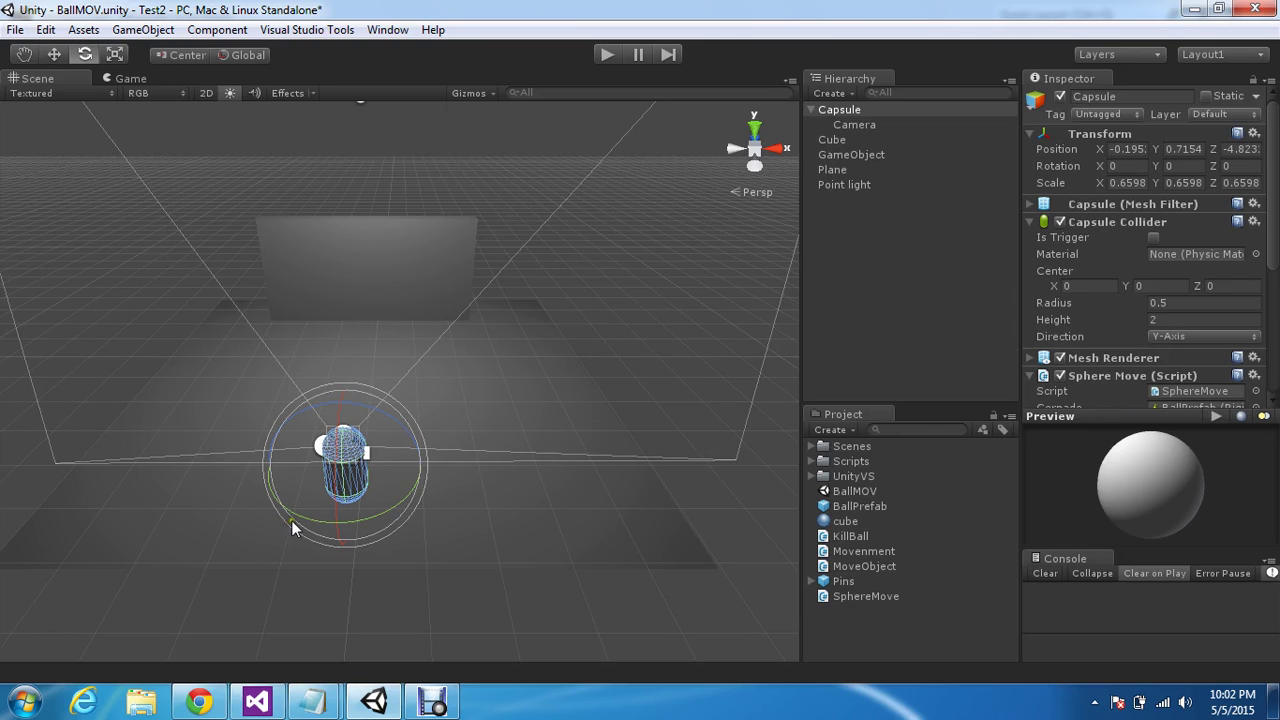
pyautogui.click(260, 700)
# Review the right-arrow rotation and GetMouseButtonDown ball-firing code, then start the BallMOV scene playing.
pyautogui.click(364, 534)
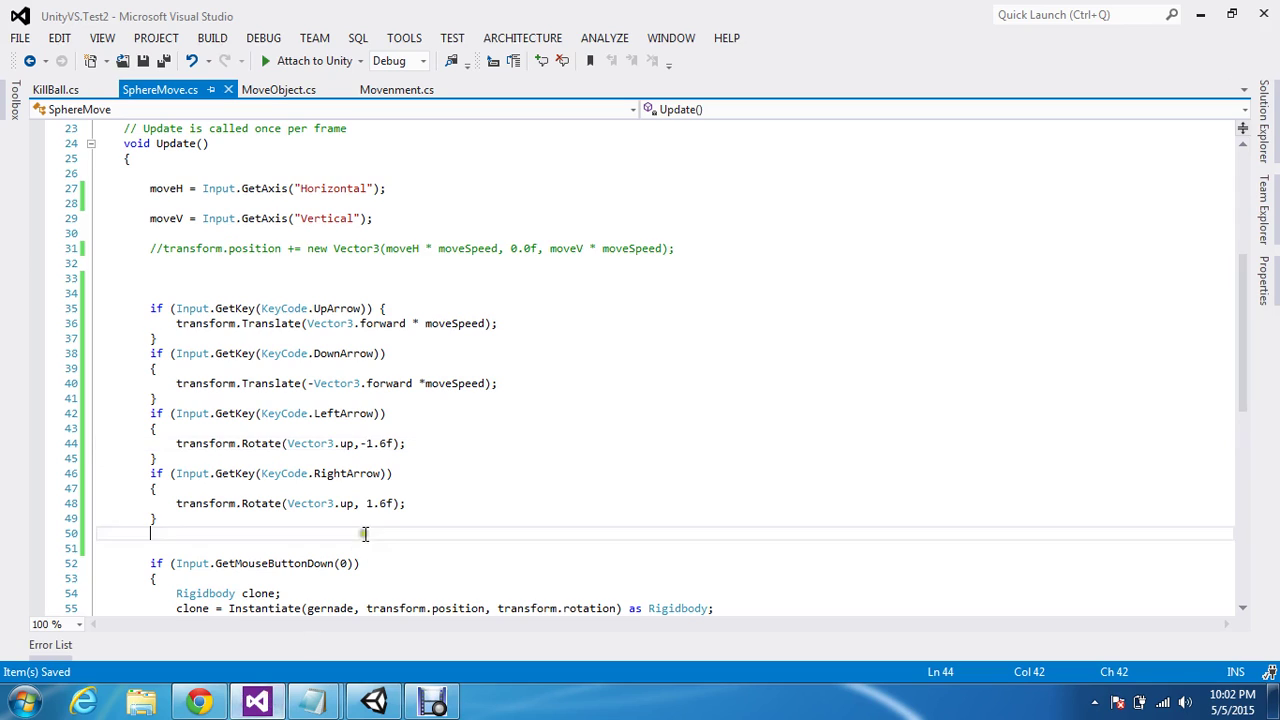
pyautogui.click(366, 504)
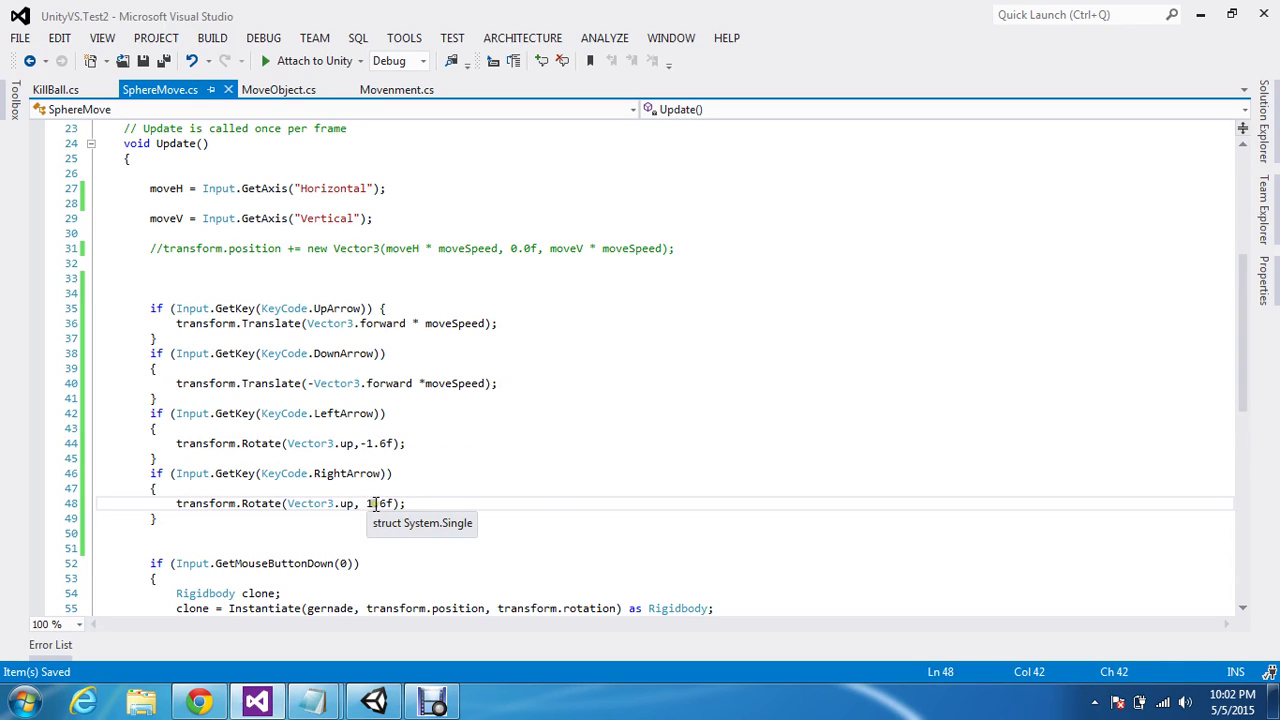
pyautogui.scroll(-2, 279, 520)
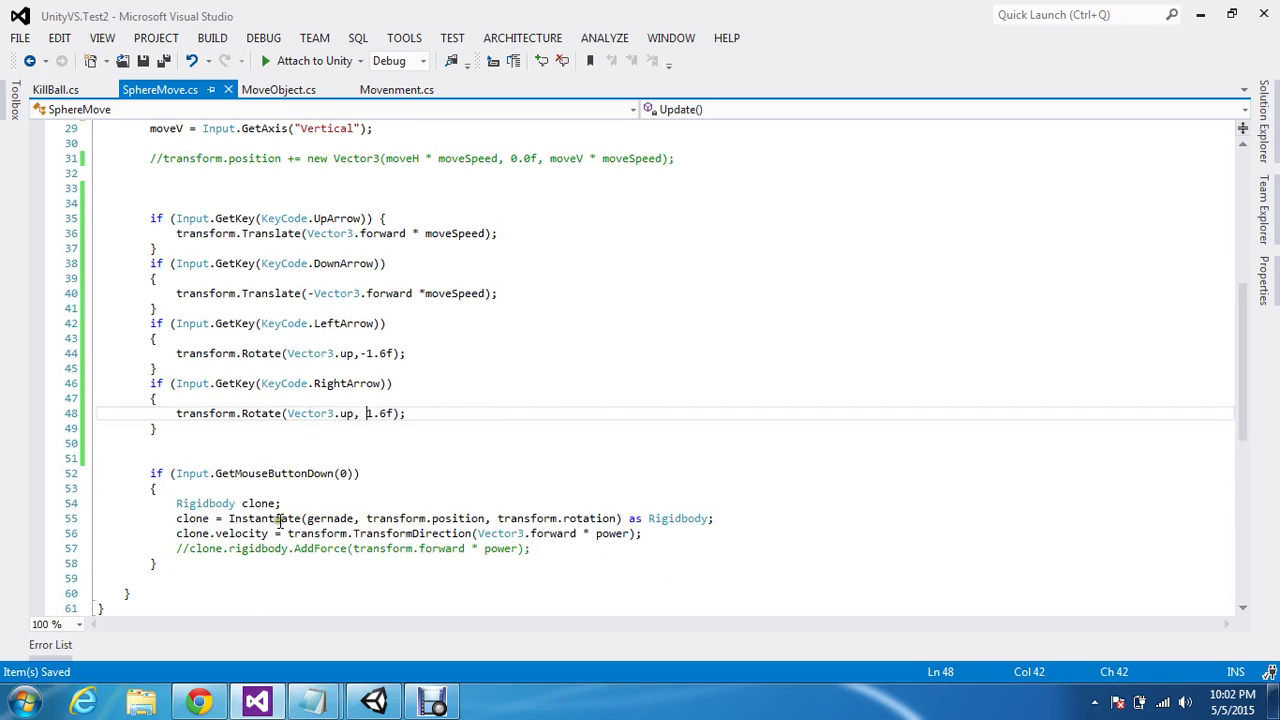
pyautogui.scroll(4, 306, 505)
pyautogui.scroll(-1, 424, 330)
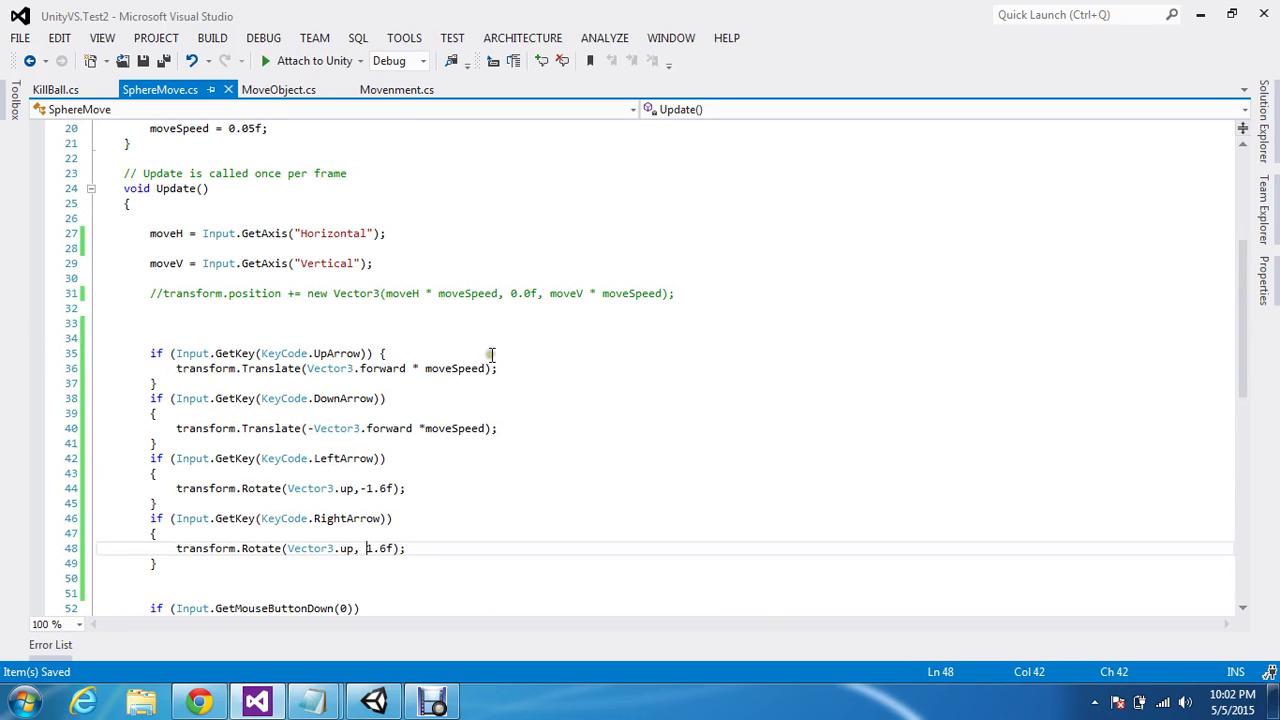
pyautogui.click(257, 702)
pyautogui.click(612, 55)
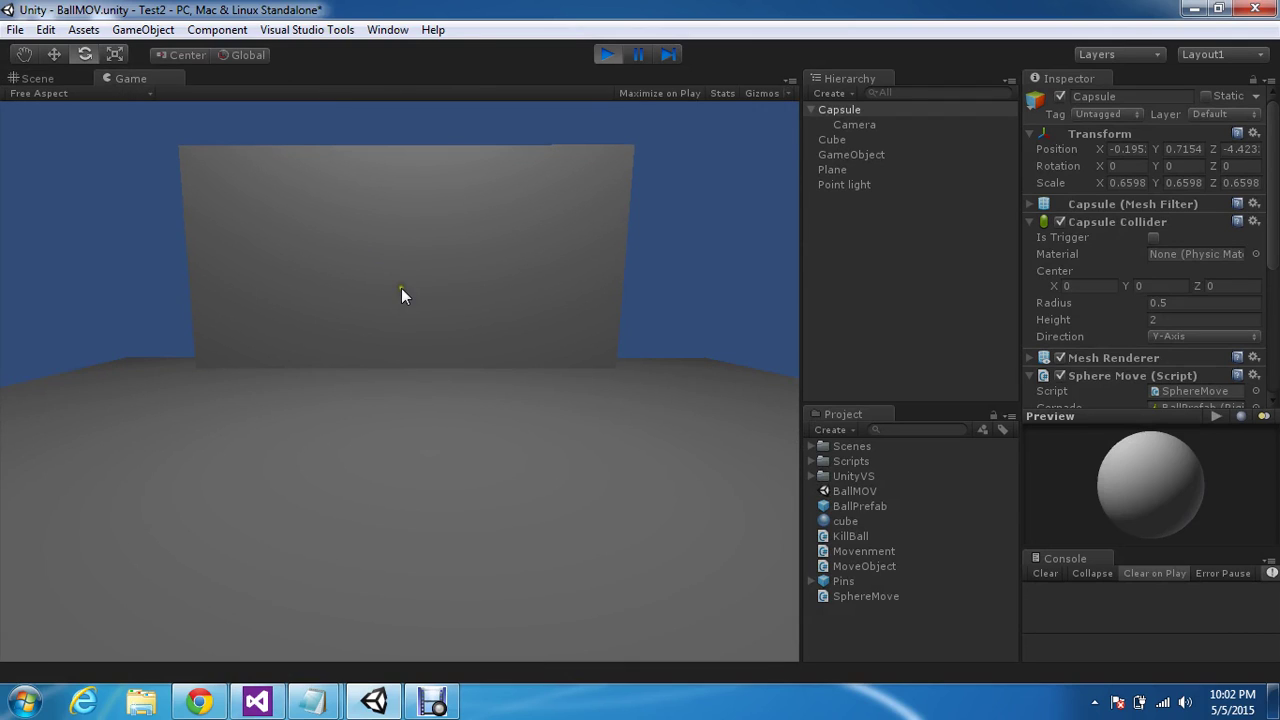
# Fire several balls while backing the capsule away from the wall with the Down arrow.
pyautogui.click(401, 288)
pyautogui.press('Down')
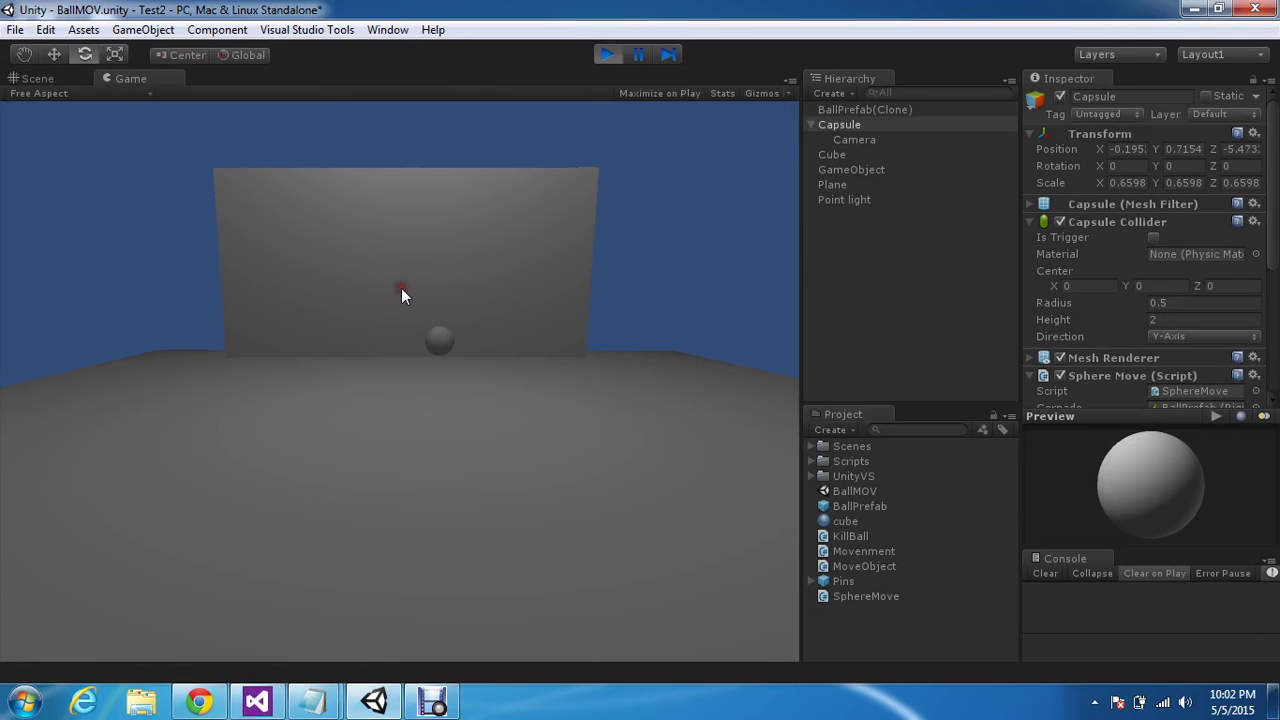
pyautogui.press('Down')
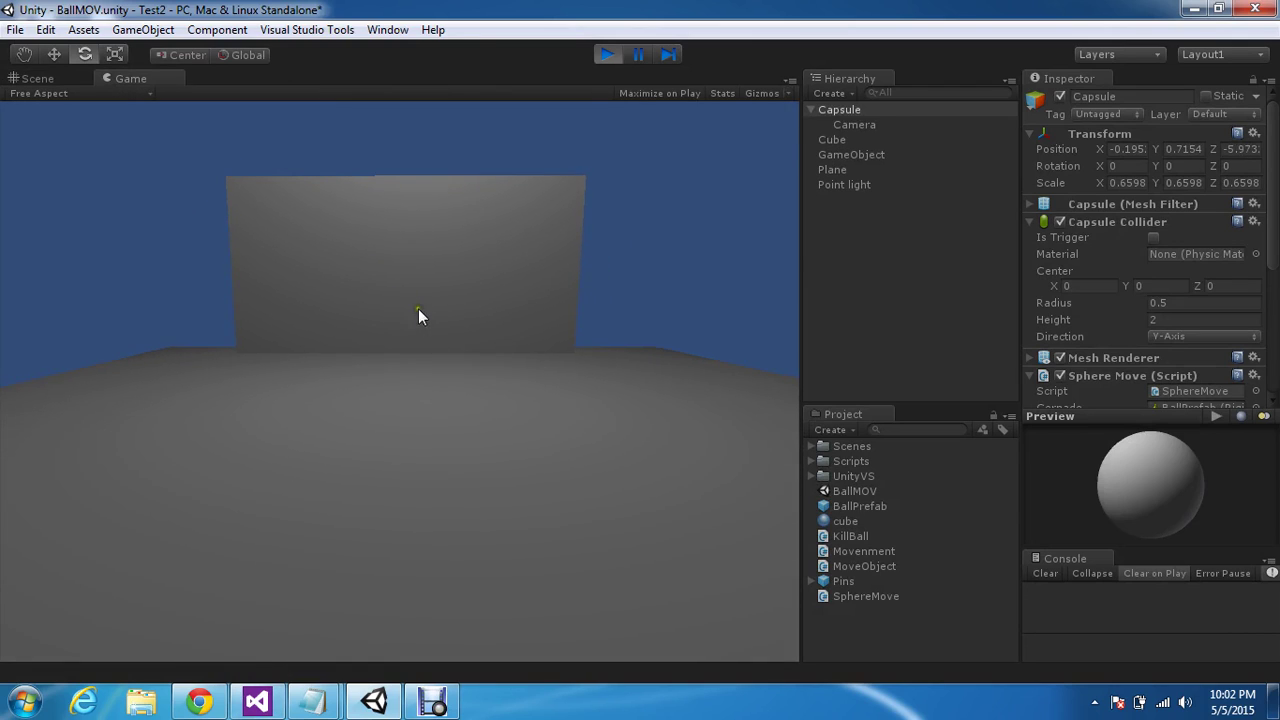
pyautogui.click(418, 312)
pyautogui.press('Down')
pyautogui.click(368, 314)
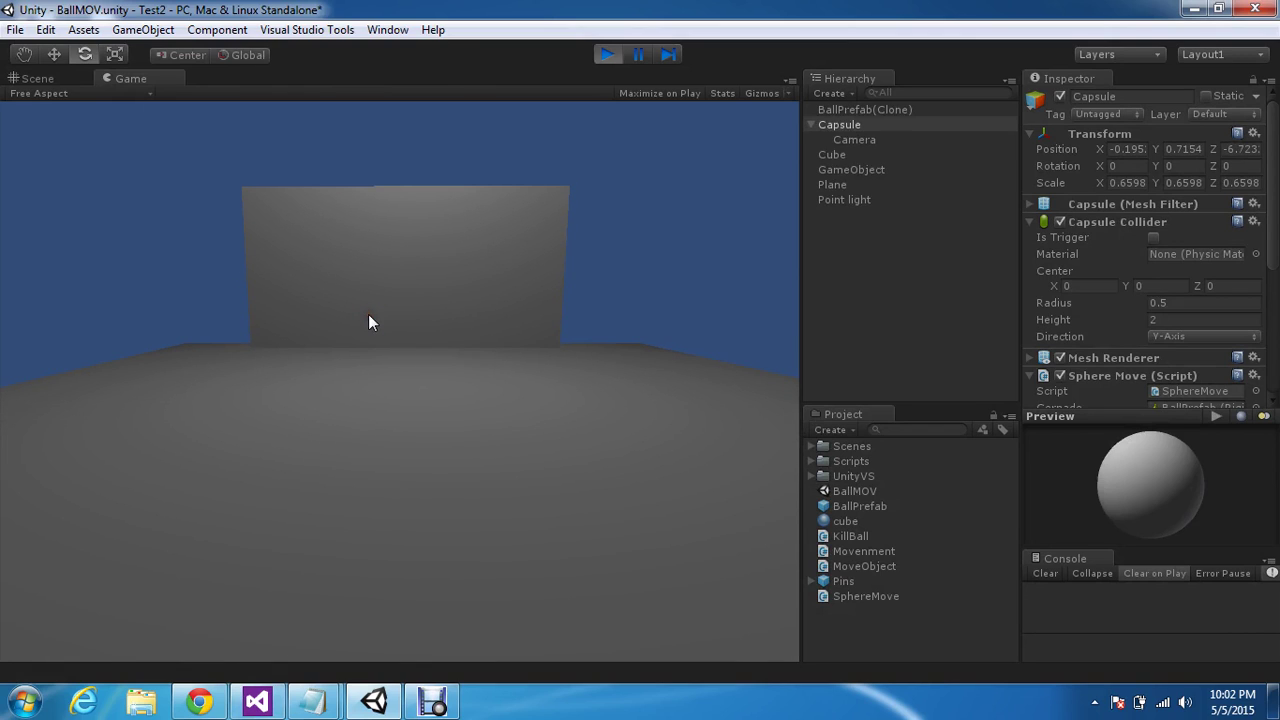
pyautogui.click(284, 345)
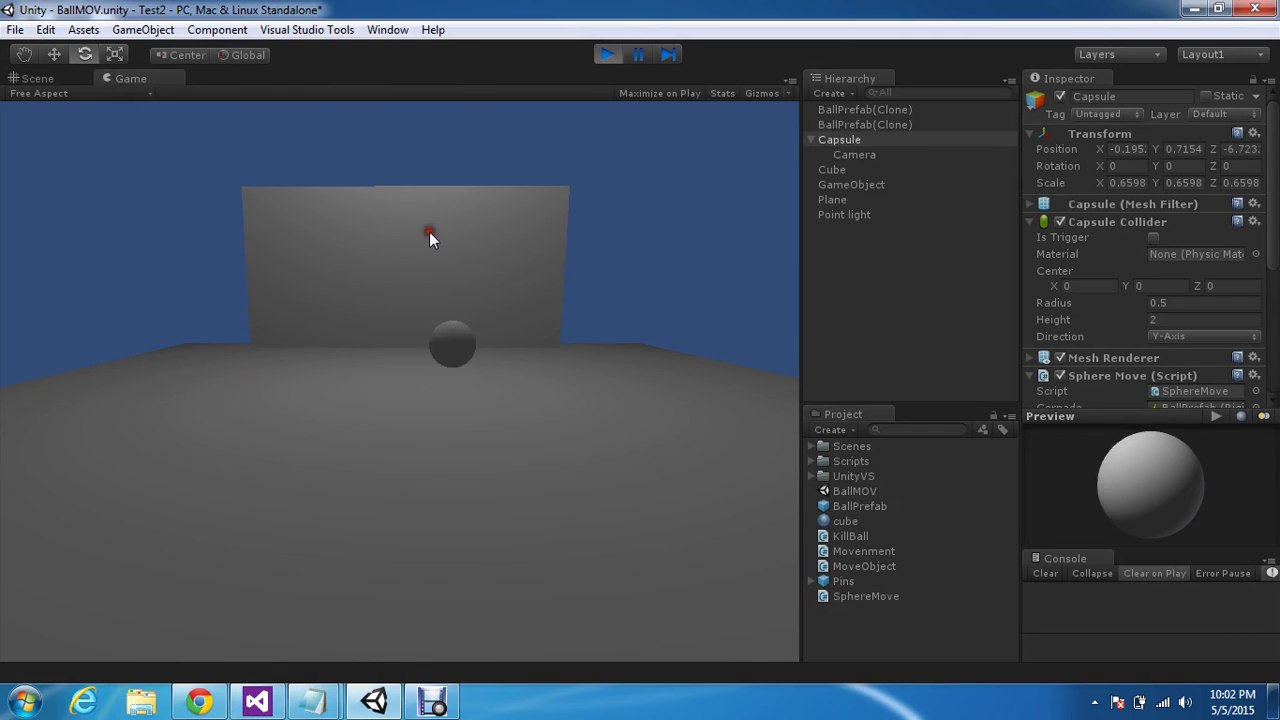
pyautogui.click(500, 215)
# Move the capsule forward, launch three more balls at the wall, and stop the play test.
pyautogui.press('Up')
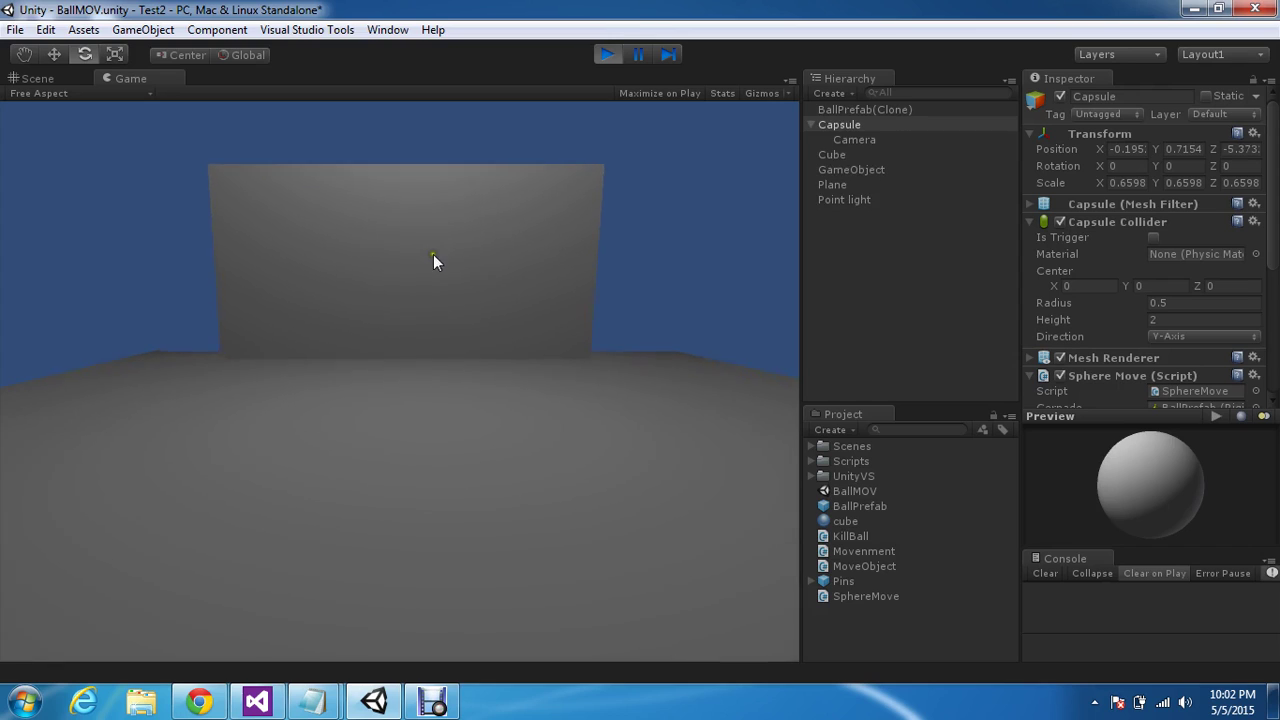
pyautogui.click(295, 282)
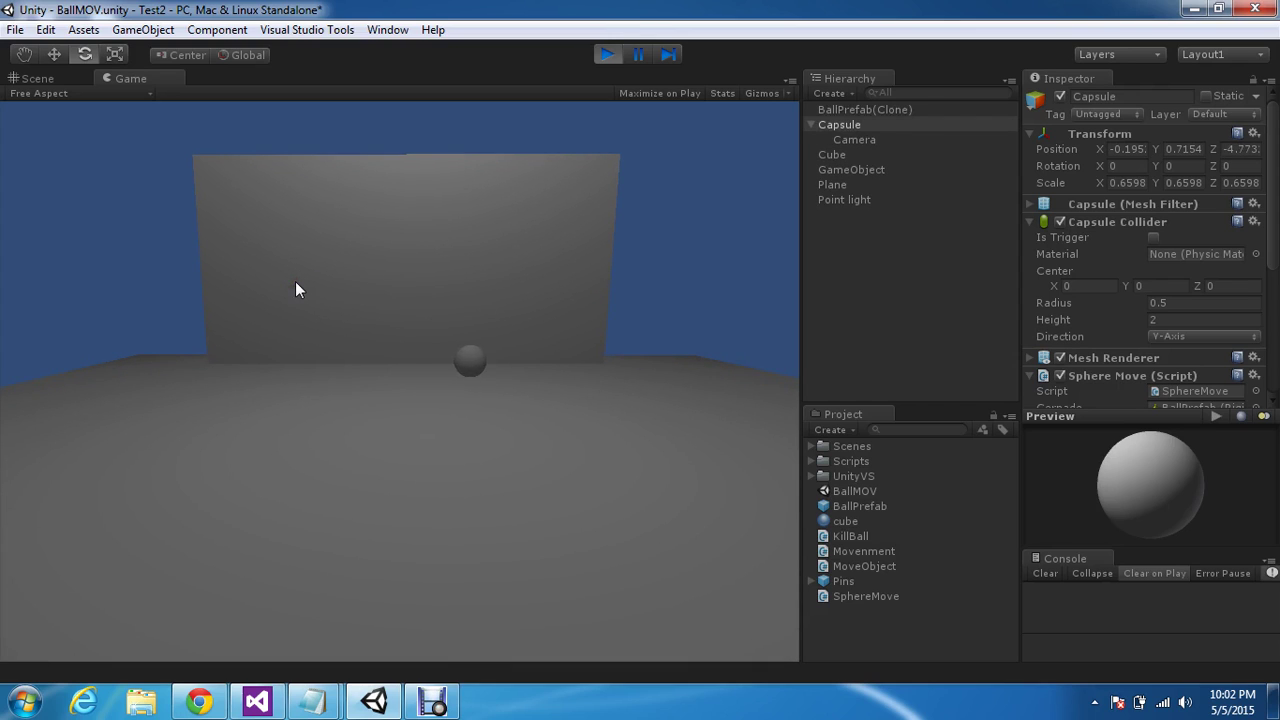
pyautogui.click(295, 282)
pyautogui.click(296, 284)
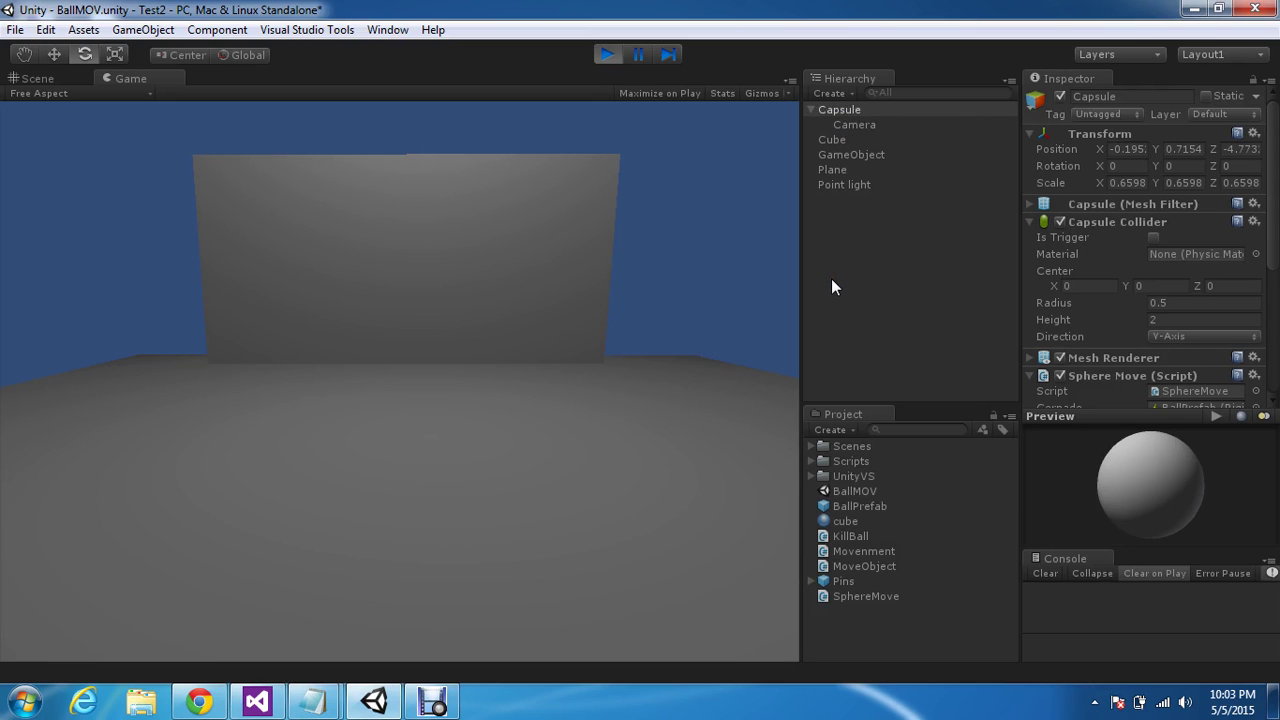
pyautogui.click(605, 54)
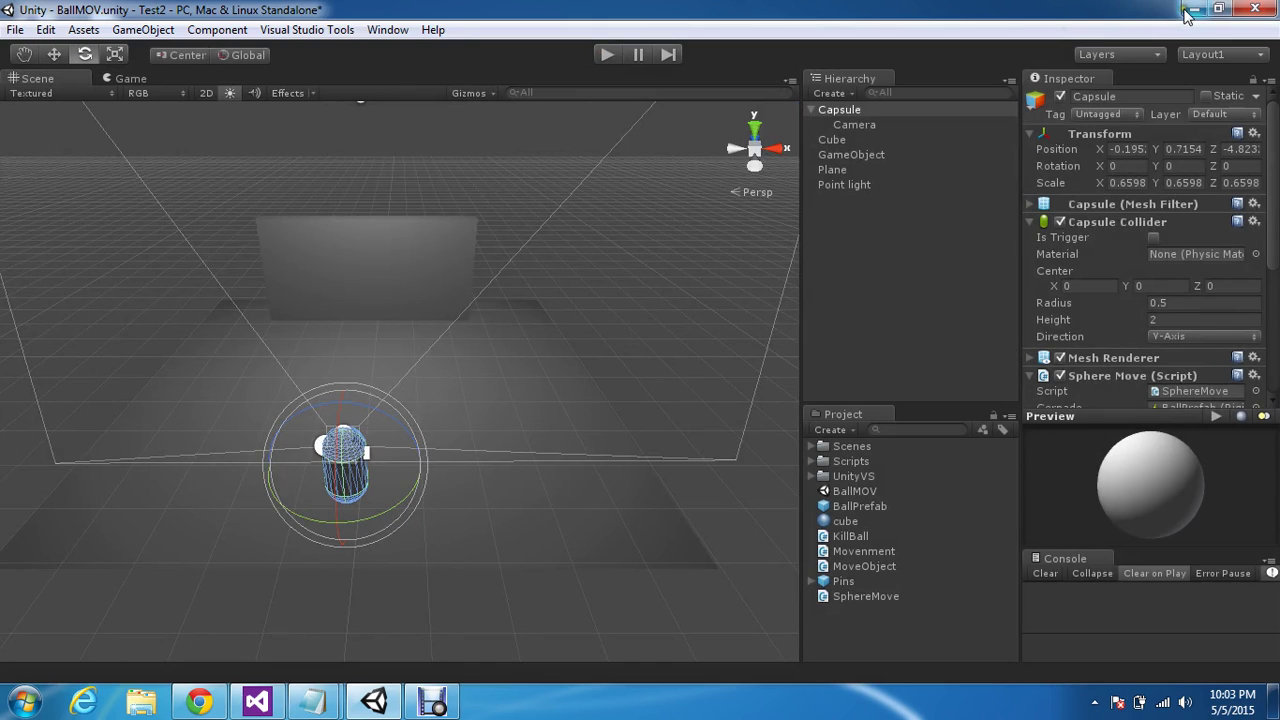
# Select BallPrefab and scroll its Inspector to the Kill Ball component showing Kill Time 0.
pyautogui.click(956, 214)
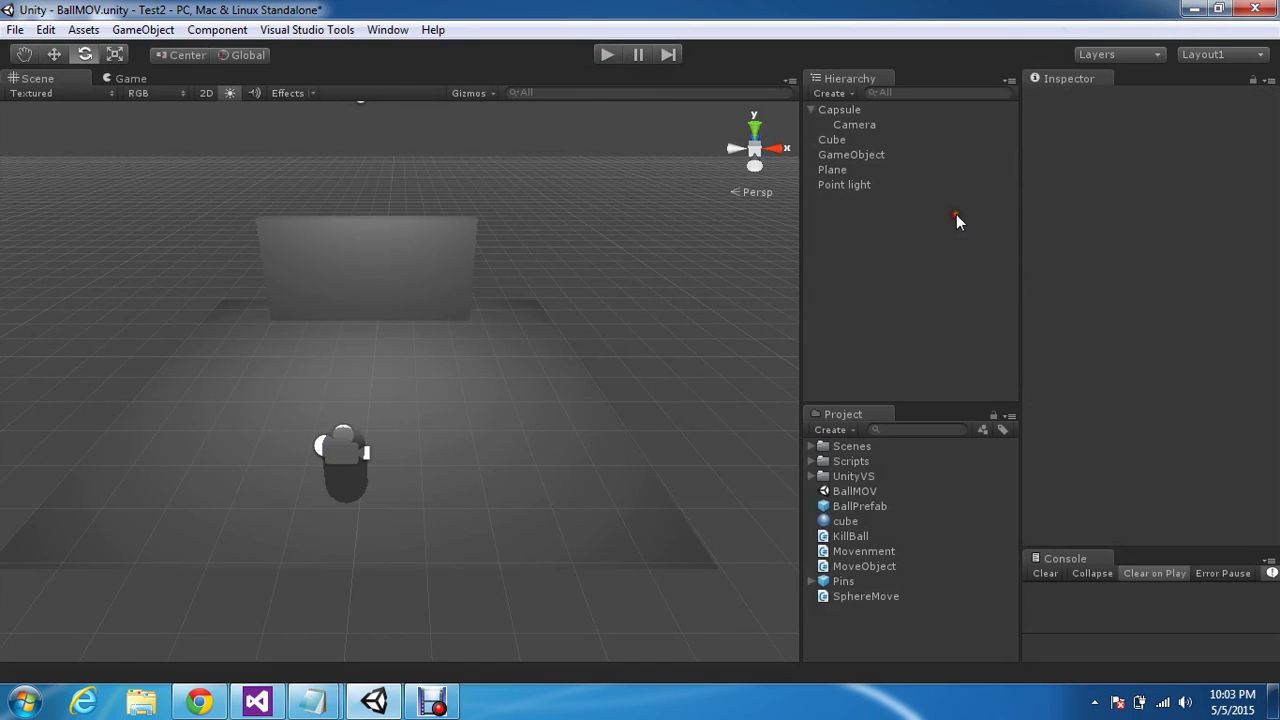
pyautogui.click(857, 507)
pyautogui.moveTo(1273, 240); pyautogui.dragTo(1258, 316)
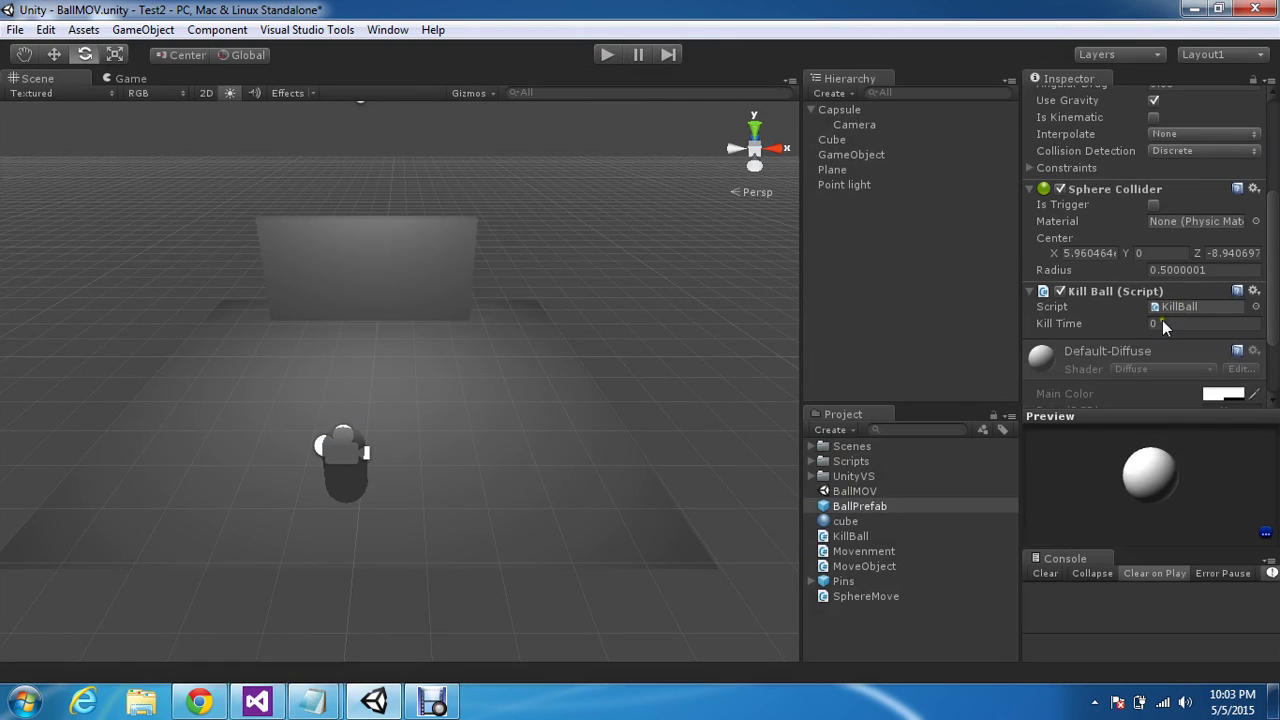
# Open KillBall.cs in Visual Studio and highlight the killTime declaration and its references.
pyautogui.click(256, 701)
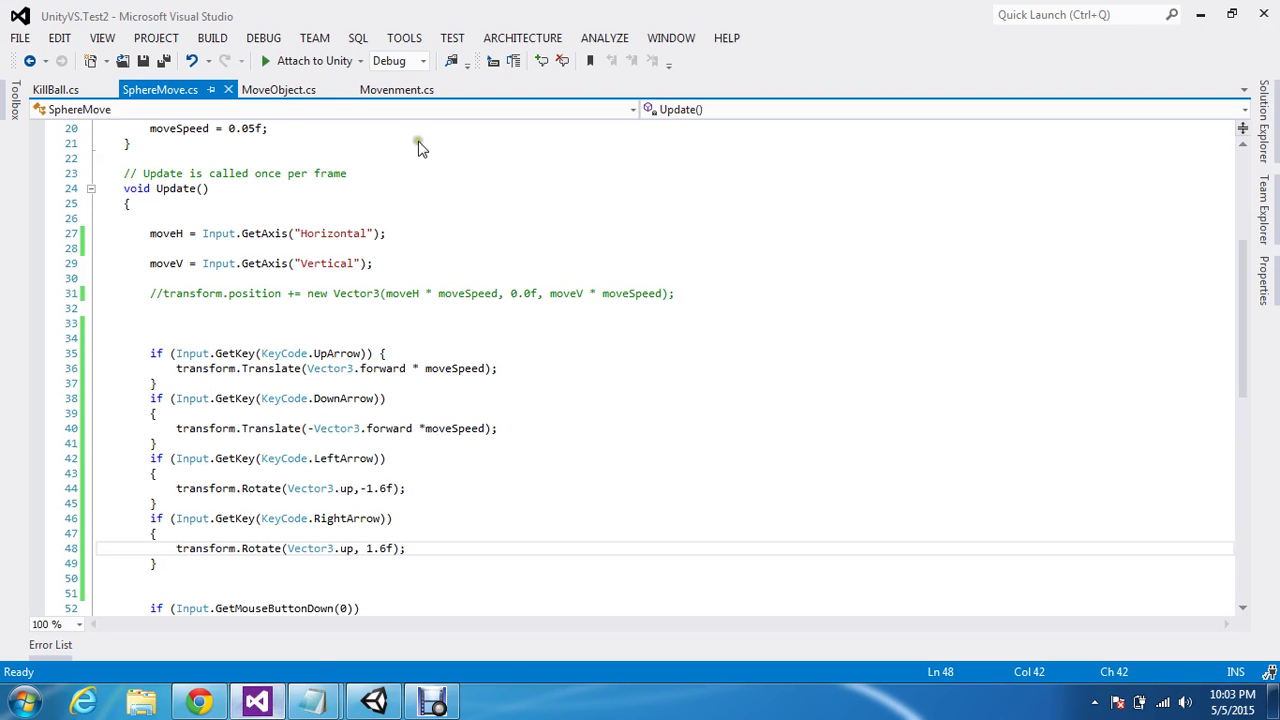
pyautogui.click(55, 89)
pyautogui.click(248, 247)
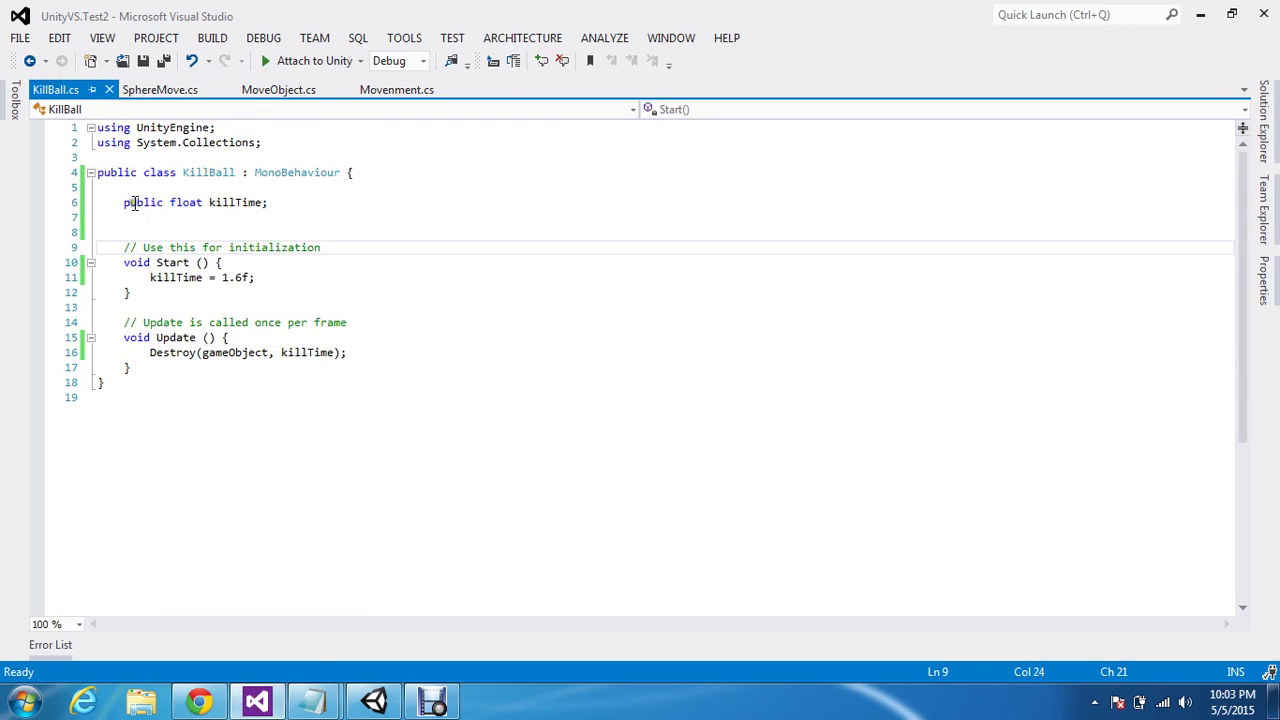
pyautogui.moveTo(120, 202); pyautogui.dragTo(284, 202)
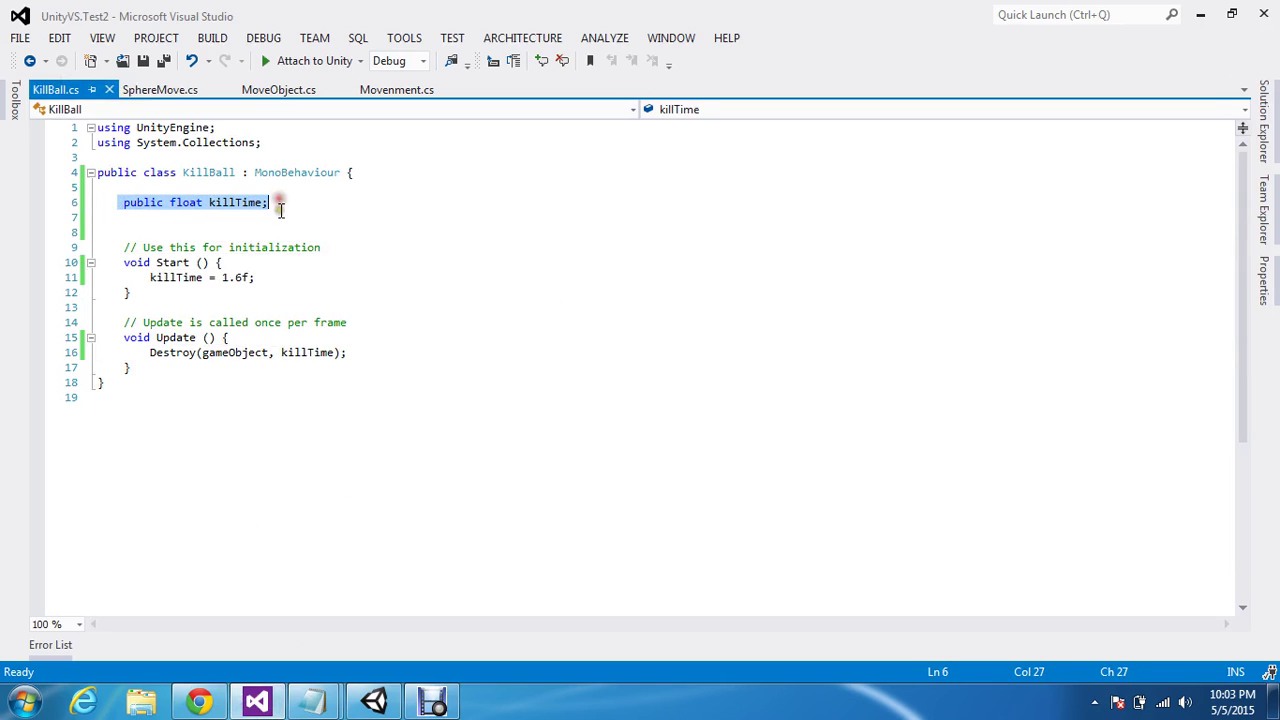
pyautogui.click(278, 211)
pyautogui.doubleClick(238, 202)
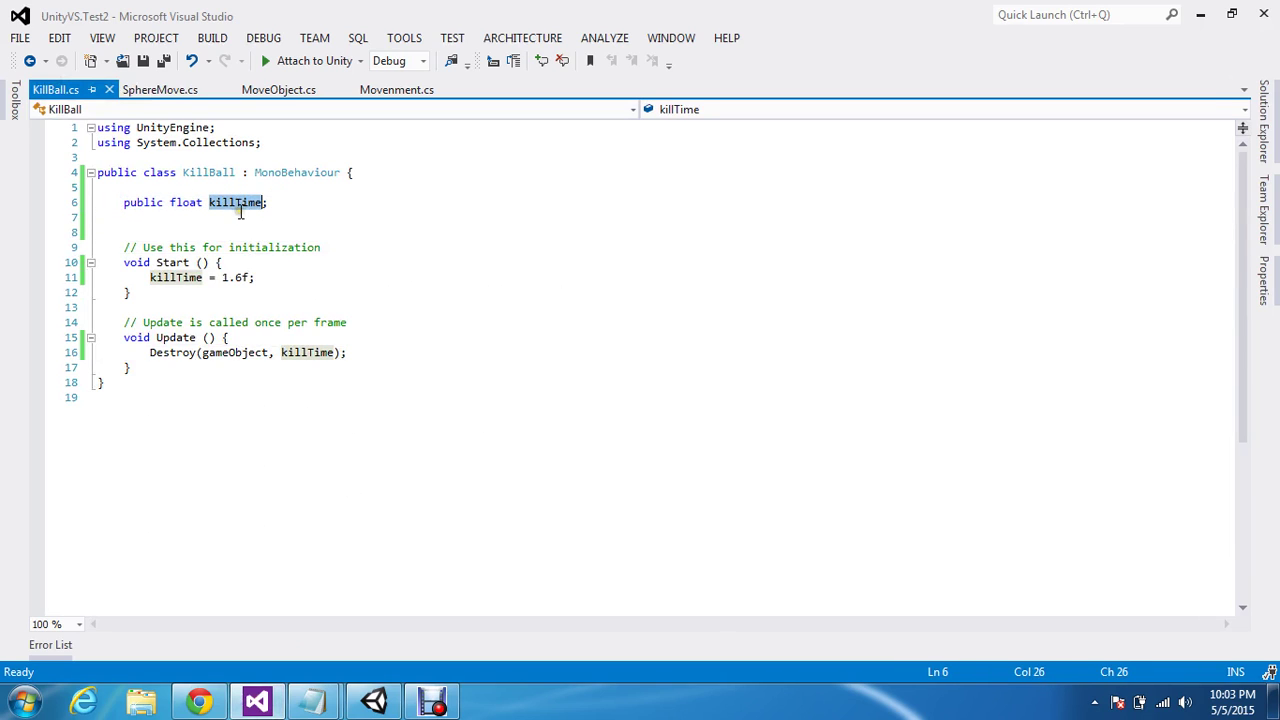
# Select the 1.6f kill time value assigned on line 11.
pyautogui.click(170, 278)
pyautogui.click(202, 278)
pyautogui.doubleClick(235, 278)
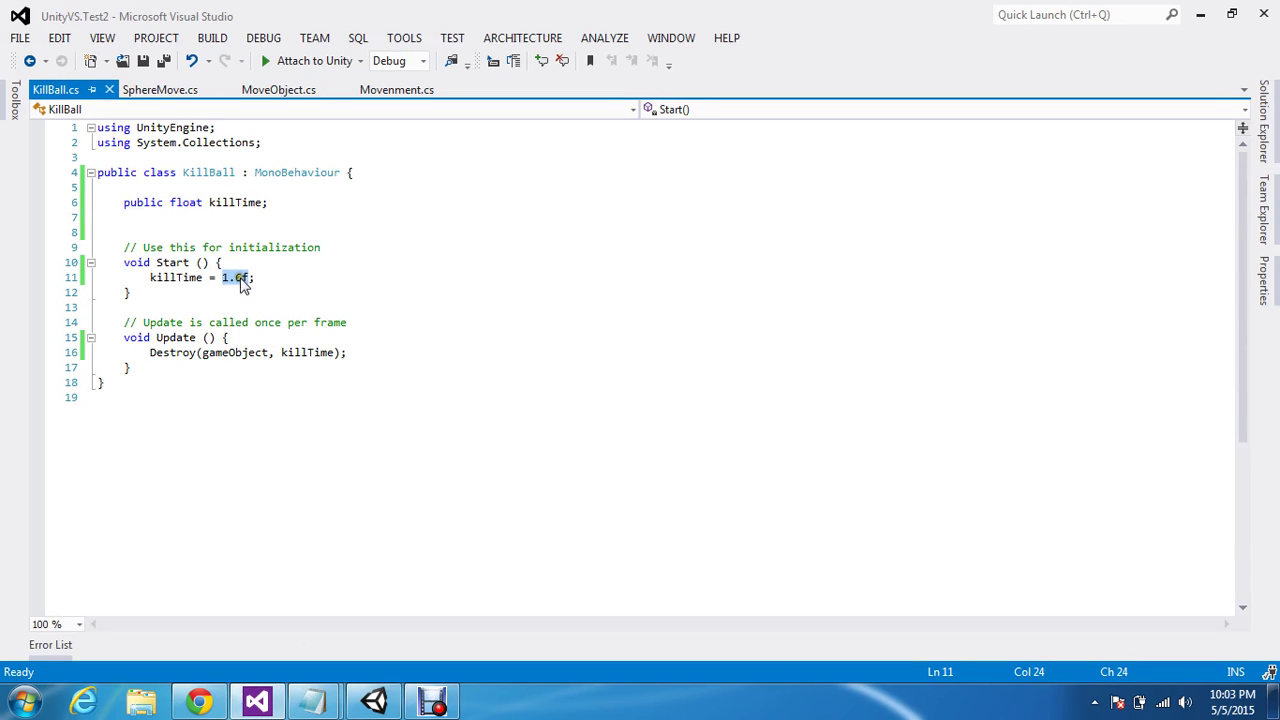
pyautogui.click(202, 293)
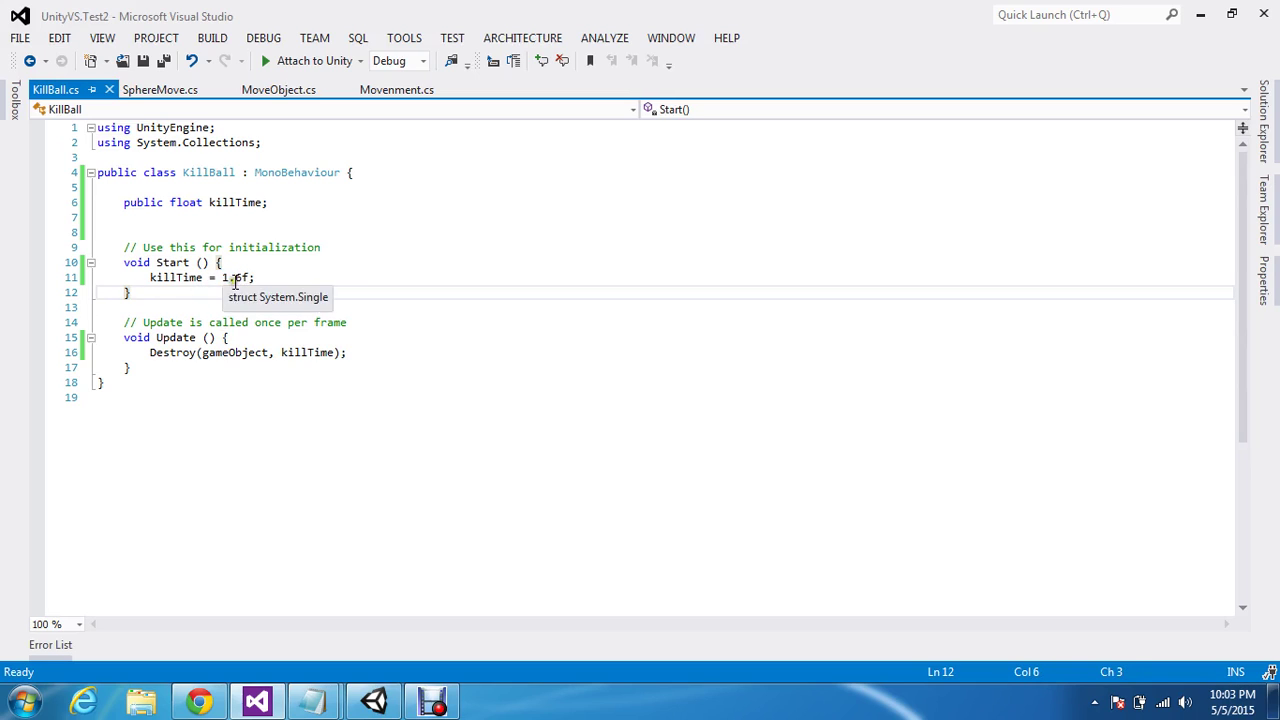
# Walk through Destroy, gameObject and killTime in the line-16 Destroy call, then minimize Visual Studio.
pyautogui.click(155, 355)
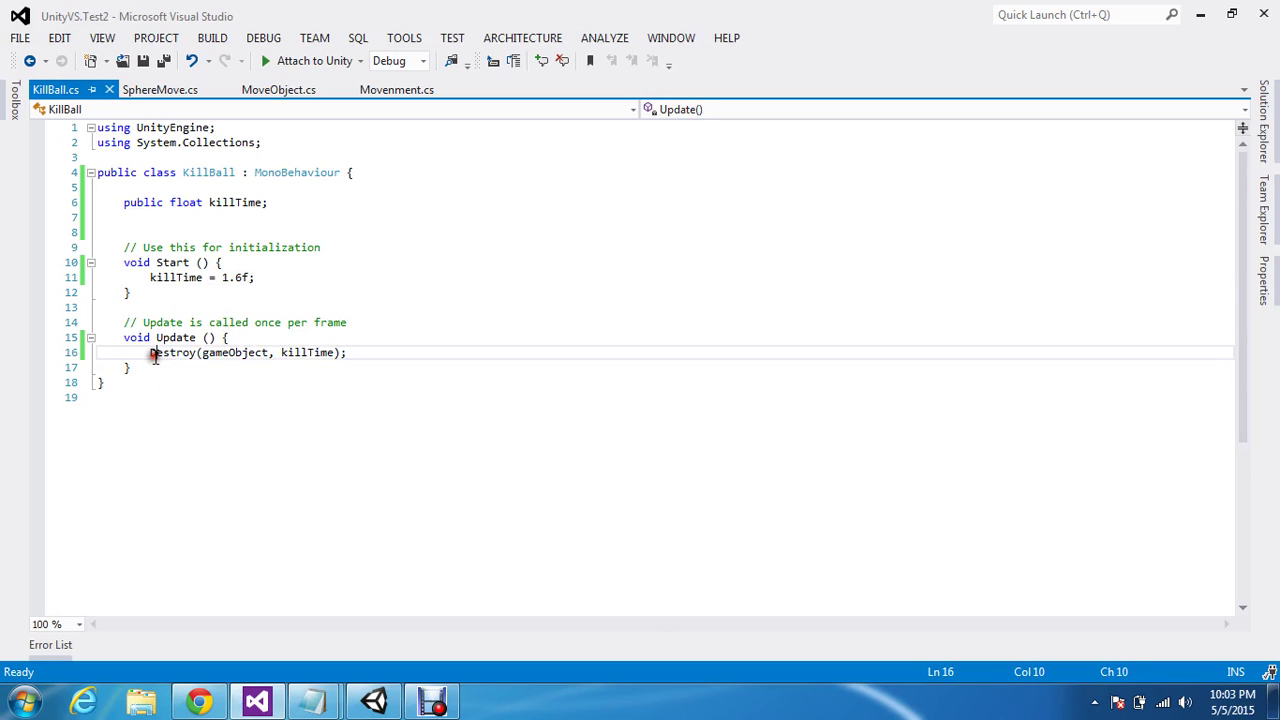
pyautogui.doubleClick(152, 353)
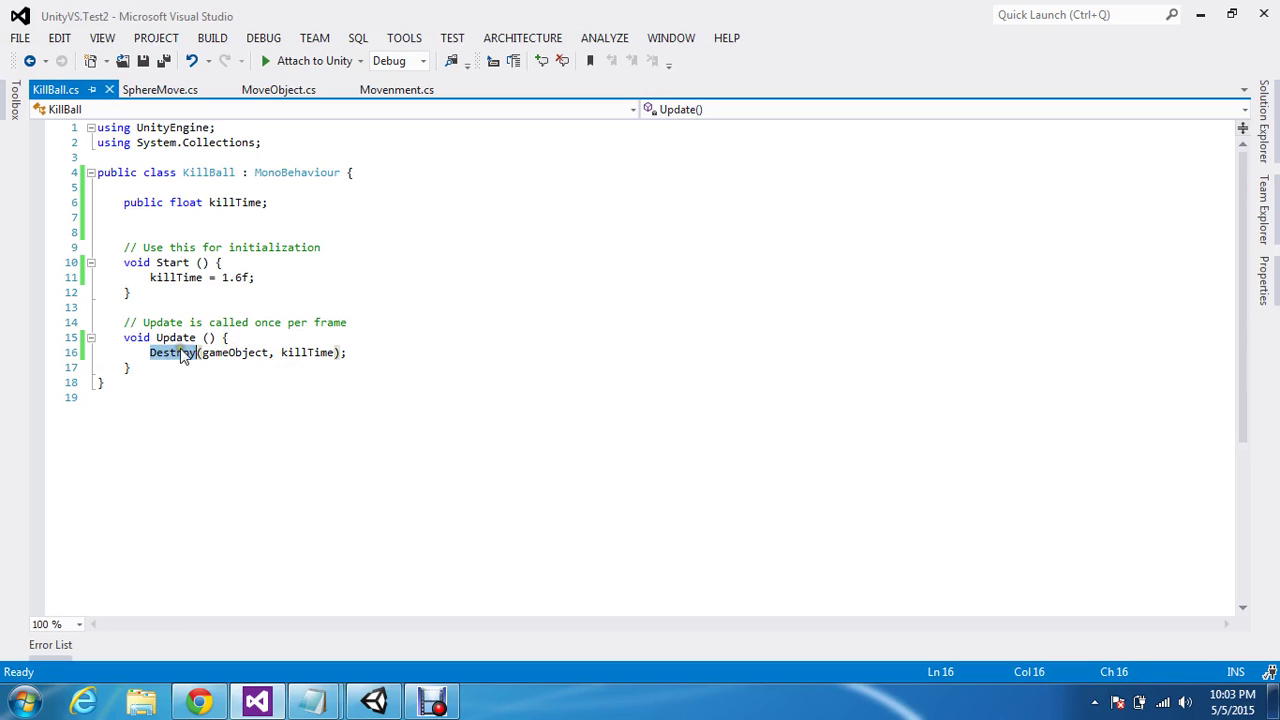
pyautogui.doubleClick(226, 352)
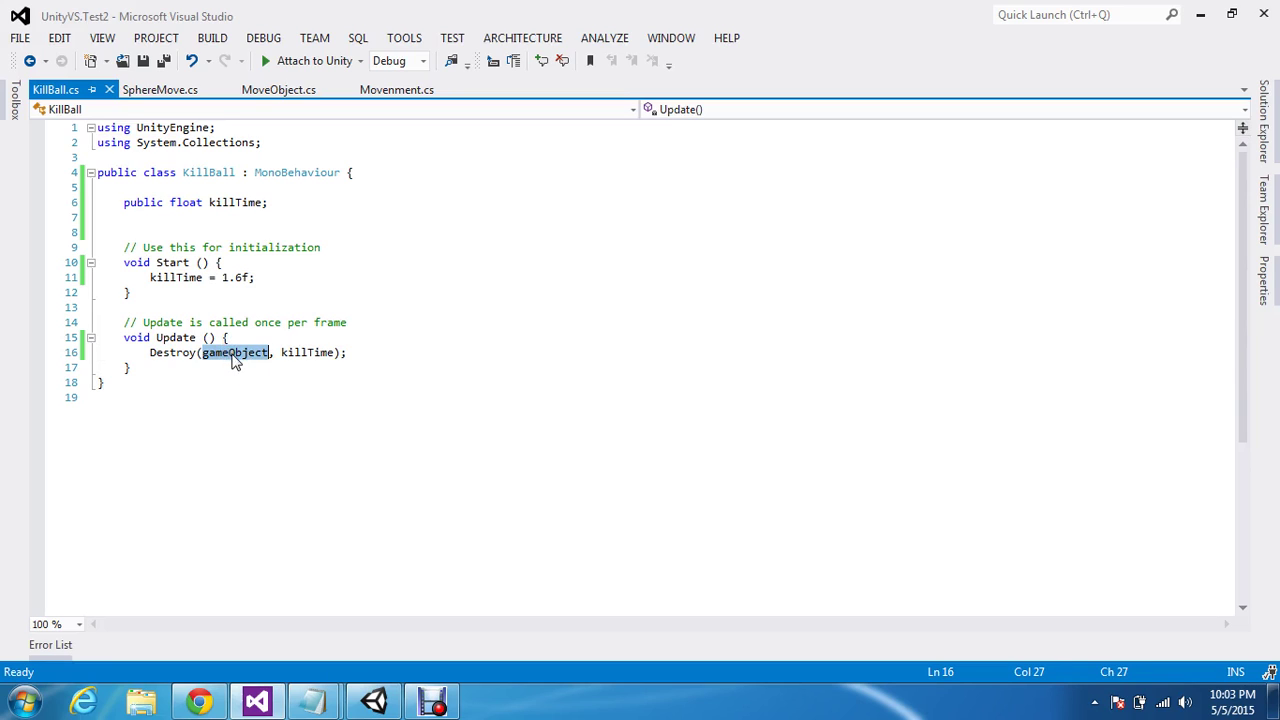
pyautogui.doubleClick(298, 353)
pyautogui.doubleClick(157, 353)
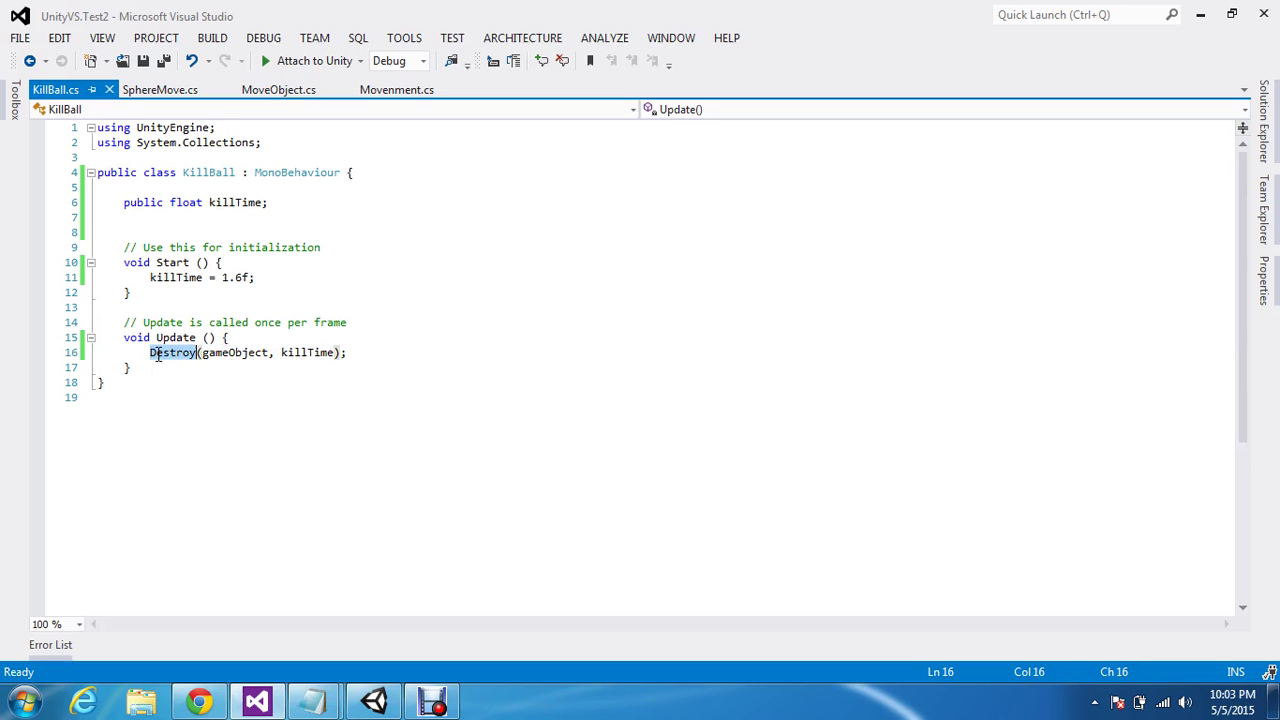
pyautogui.click(174, 368)
pyautogui.click(1200, 15)
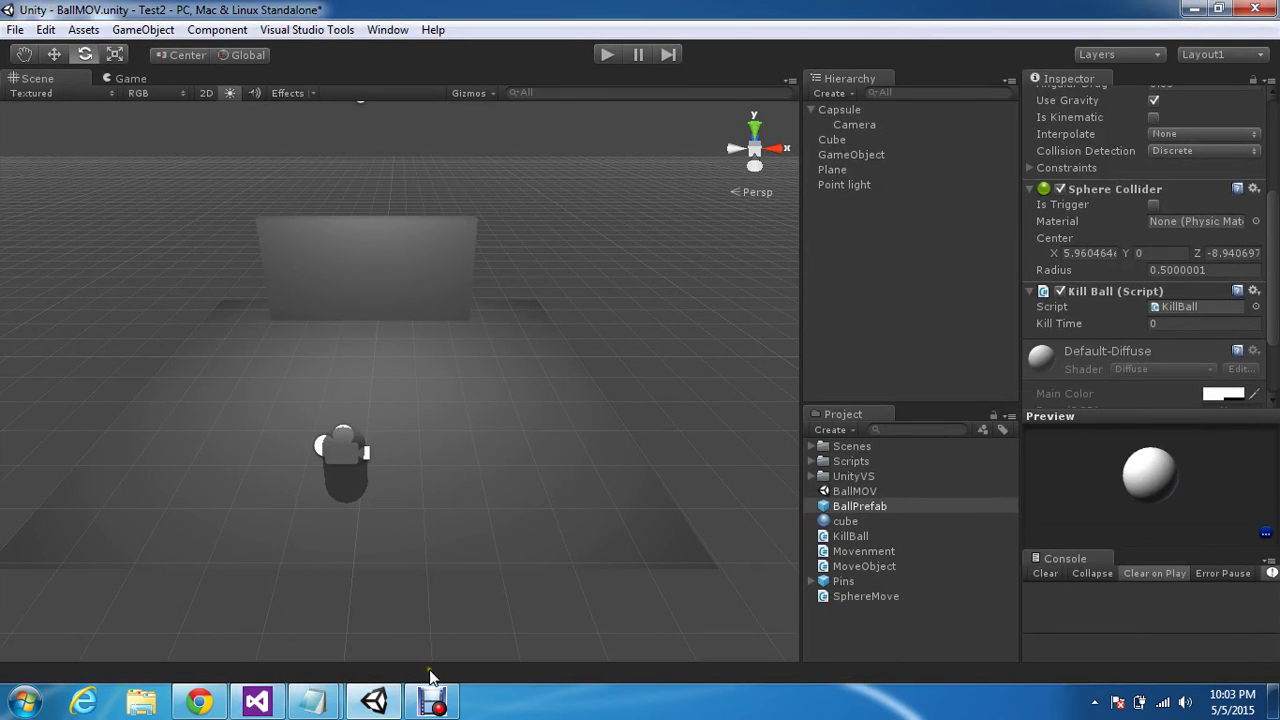
# Deselect BallPrefab, nudge the Scene view with the arrow keys, and minimize Unity to the desktop.
pyautogui.click(599, 324)
pyautogui.press('Right')
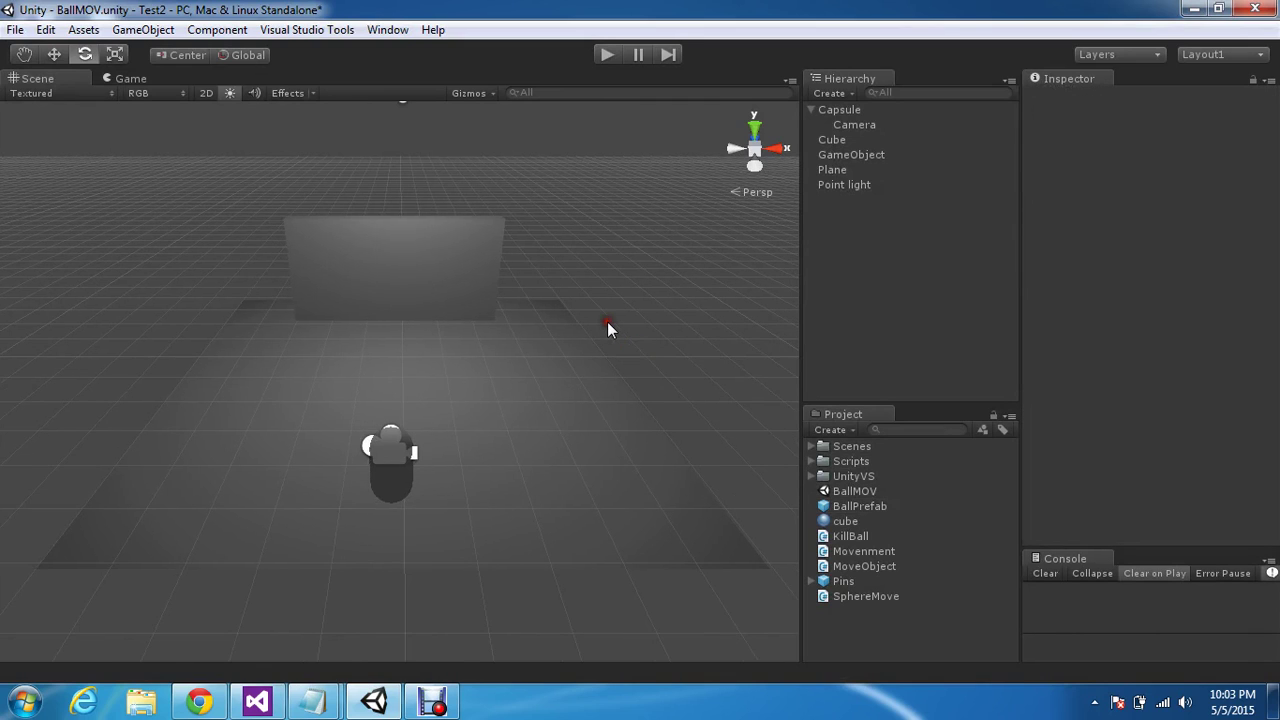
pyautogui.press('Left')
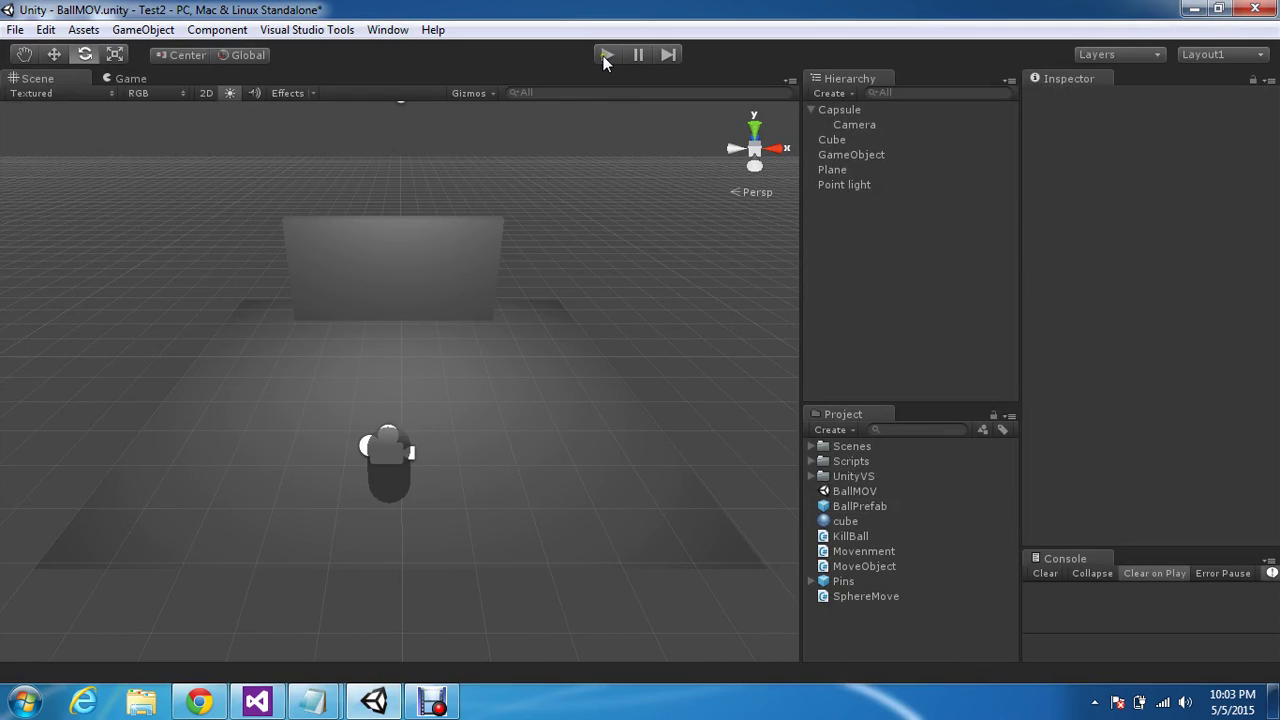
pyautogui.click(1193, 9)
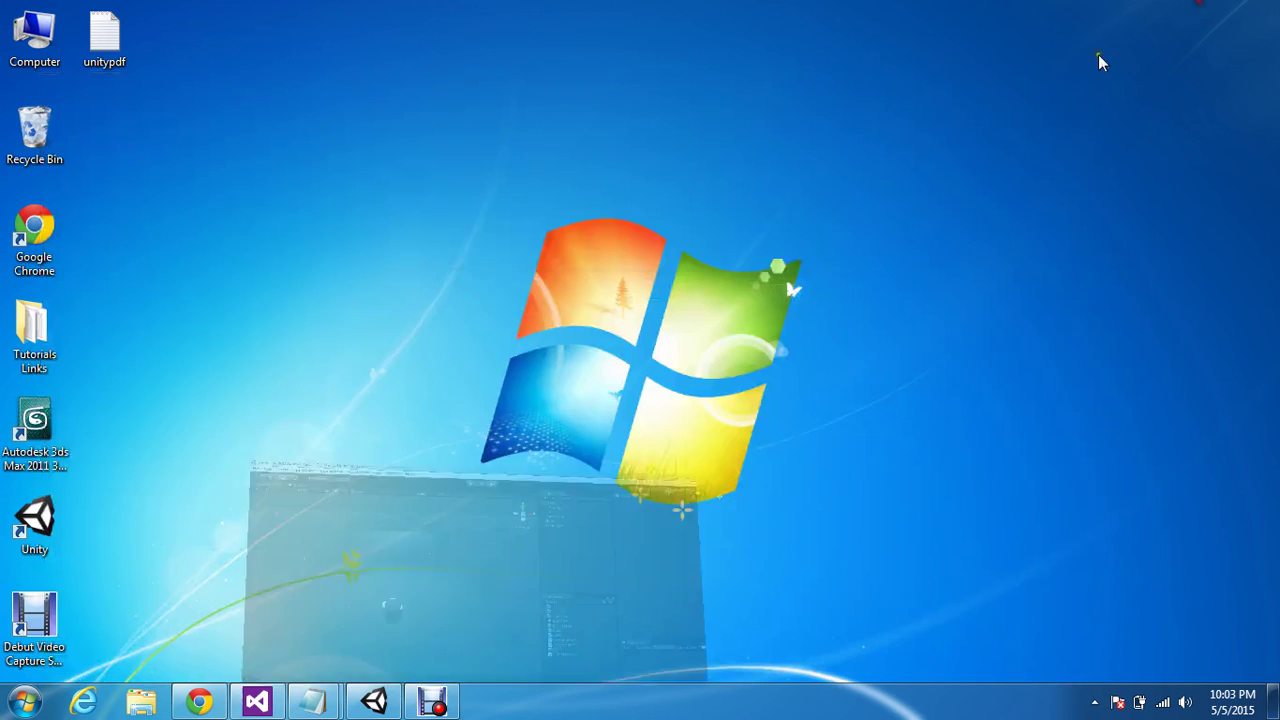